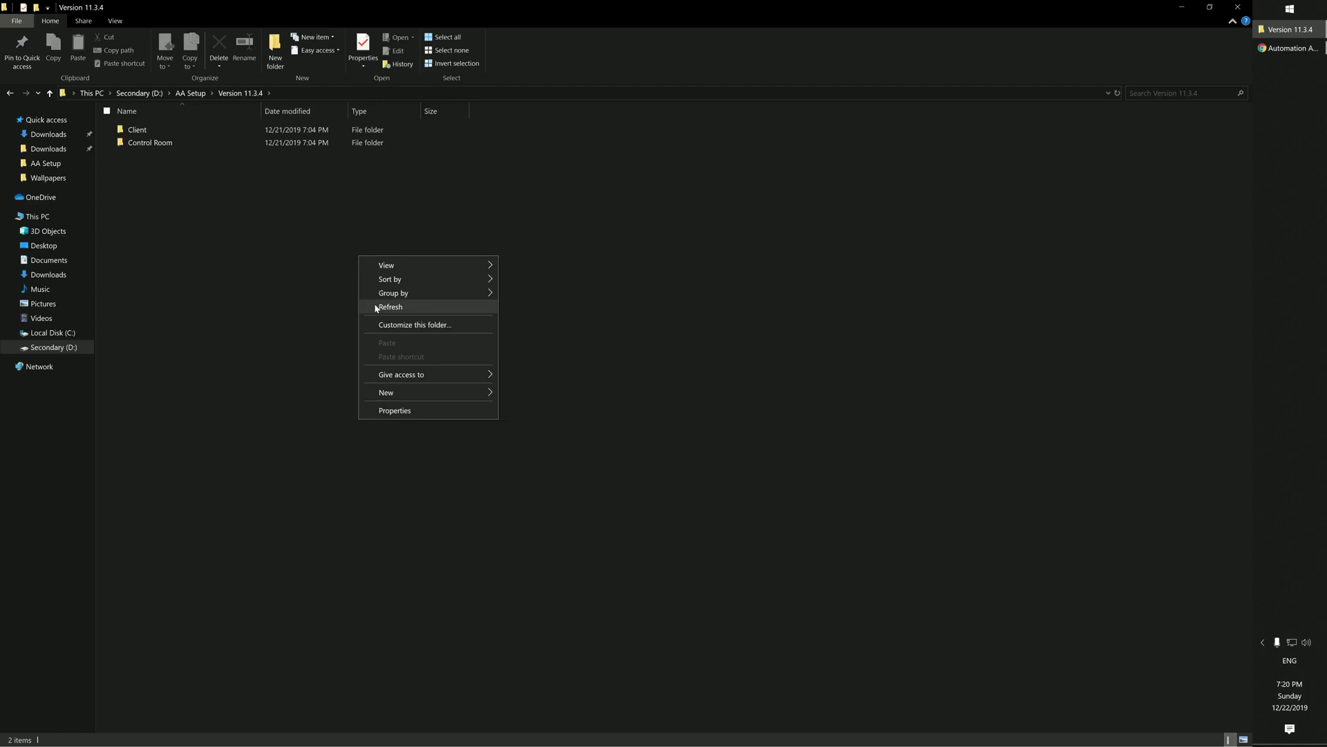
# Step: Refresh D:\AA Setup\Version 11.3.4 so its Client and Control Room folders are listed
pyautogui.click(376, 305)
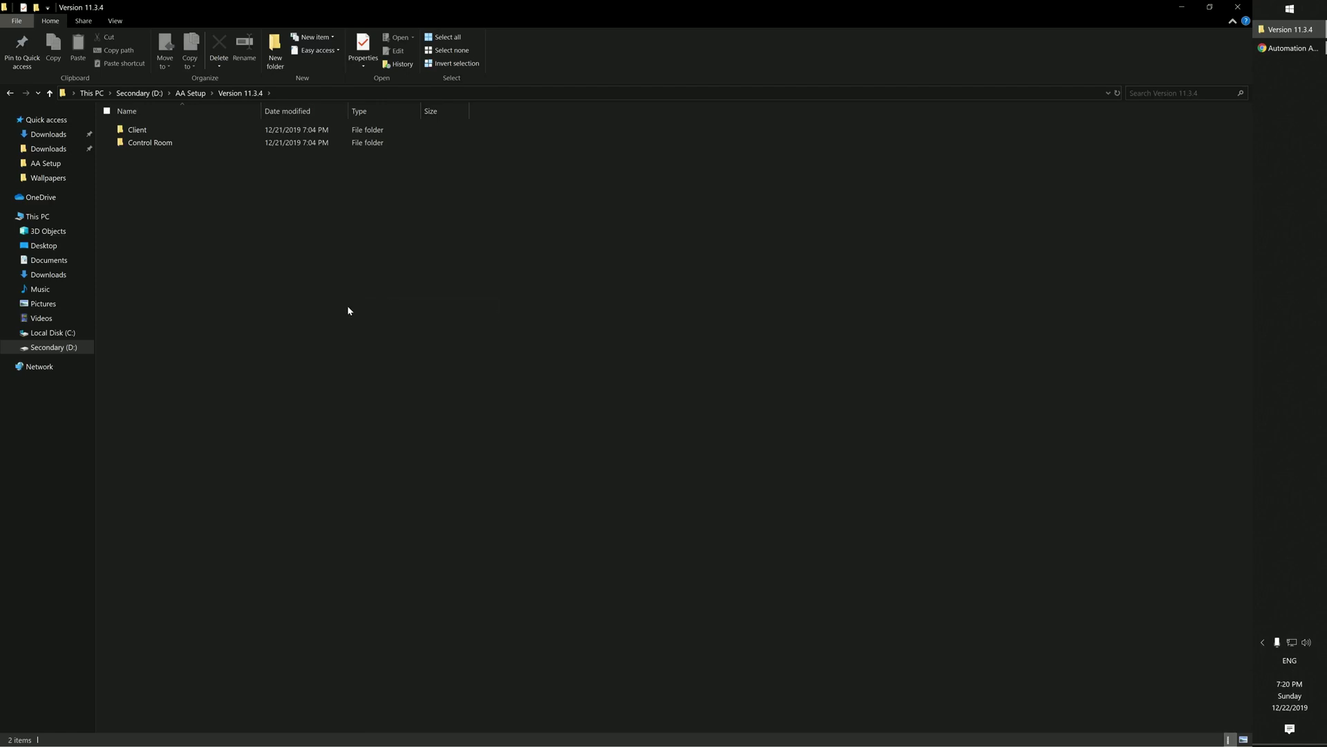
# Step: Open the Control Room README, highlight the SQLEXPRESS prerequisite and Custom mode notes, then close it
pyautogui.doubleClick(168, 146)
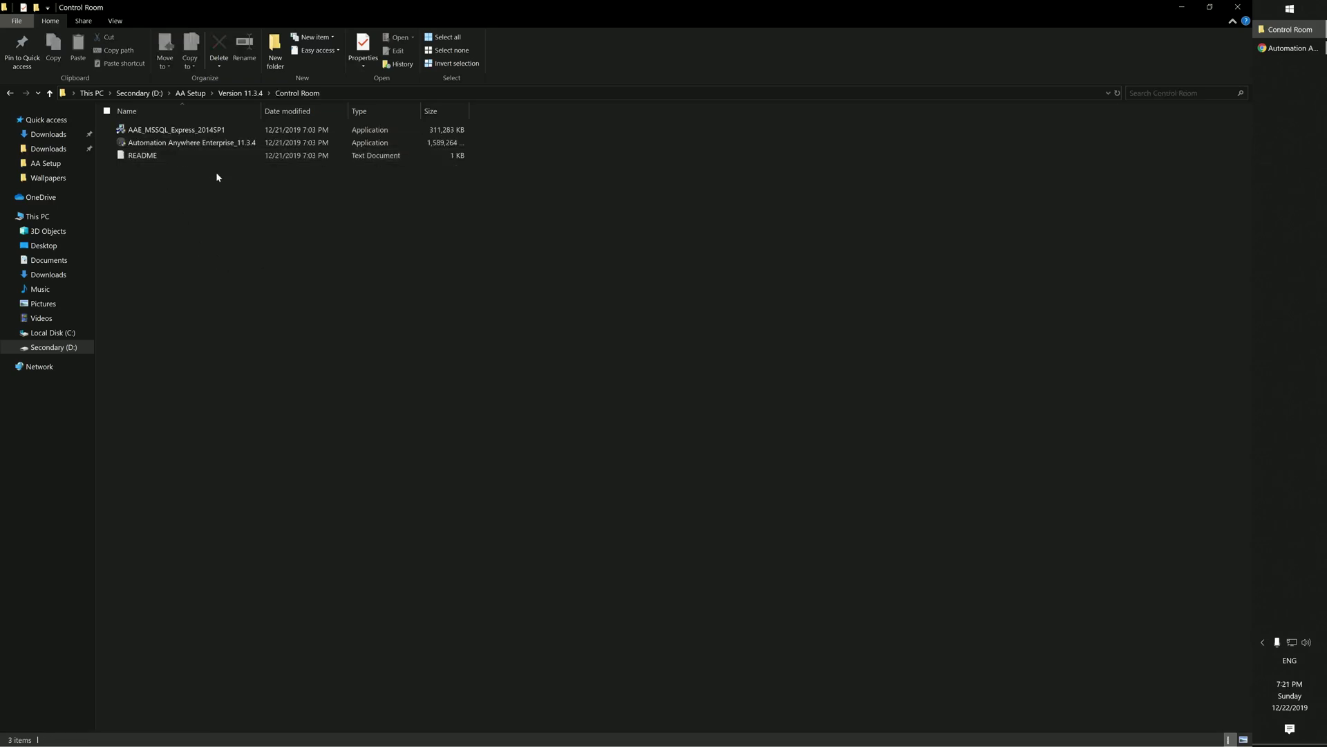
pyautogui.doubleClick(143, 159)
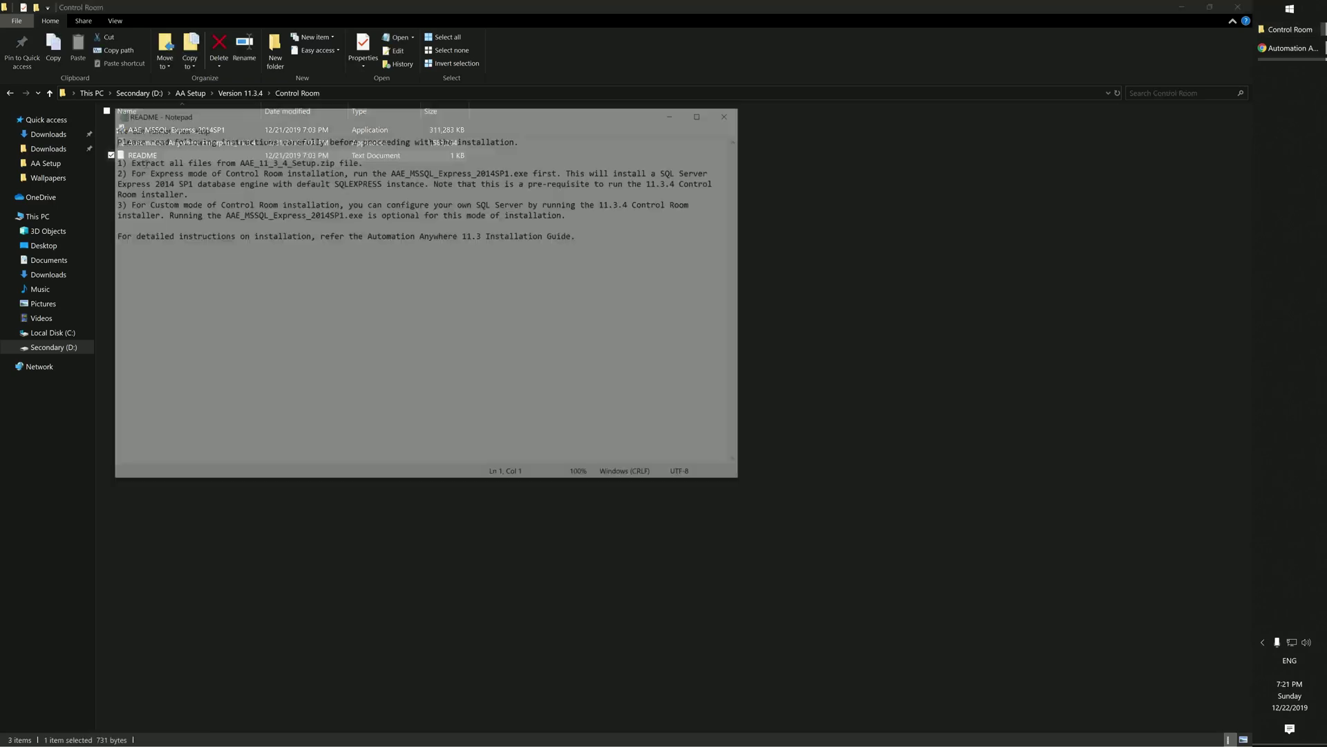
pyautogui.moveTo(347, 115); pyautogui.dragTo(542, 256)
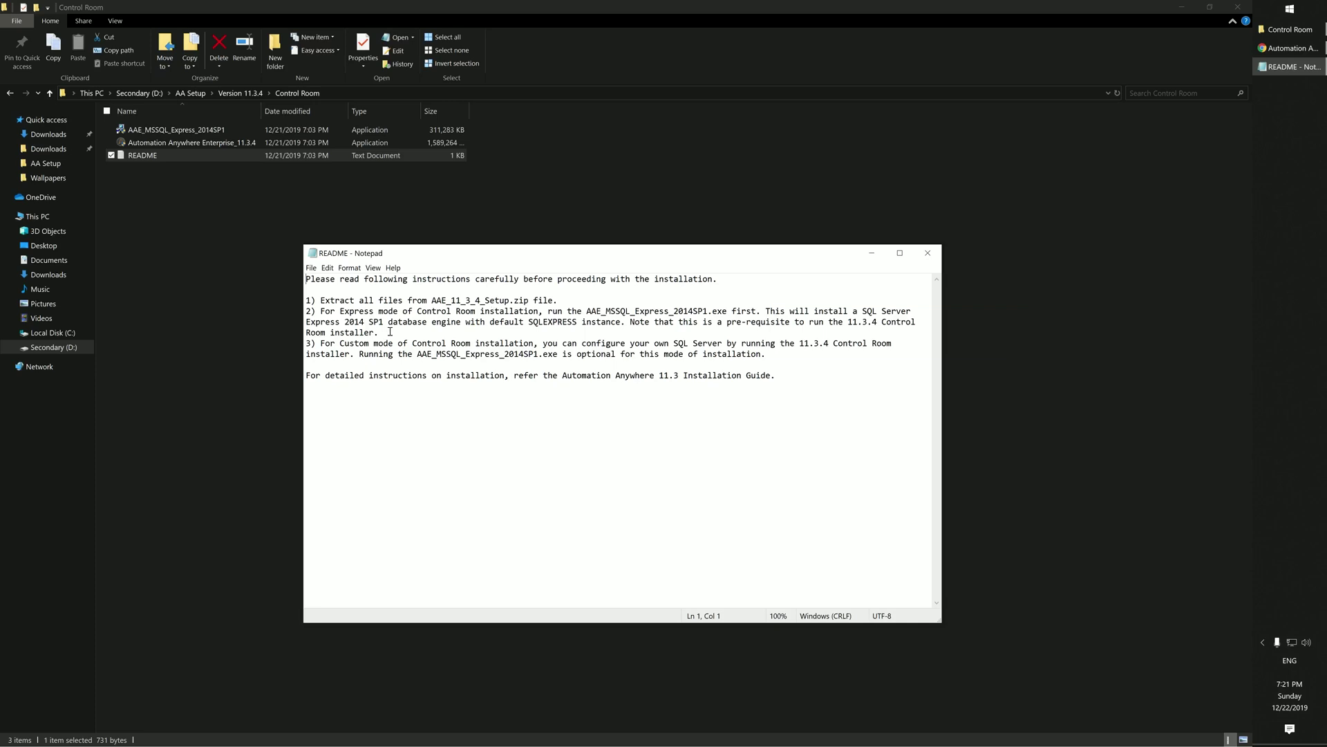
pyautogui.moveTo(354, 322); pyautogui.dragTo(476, 330)
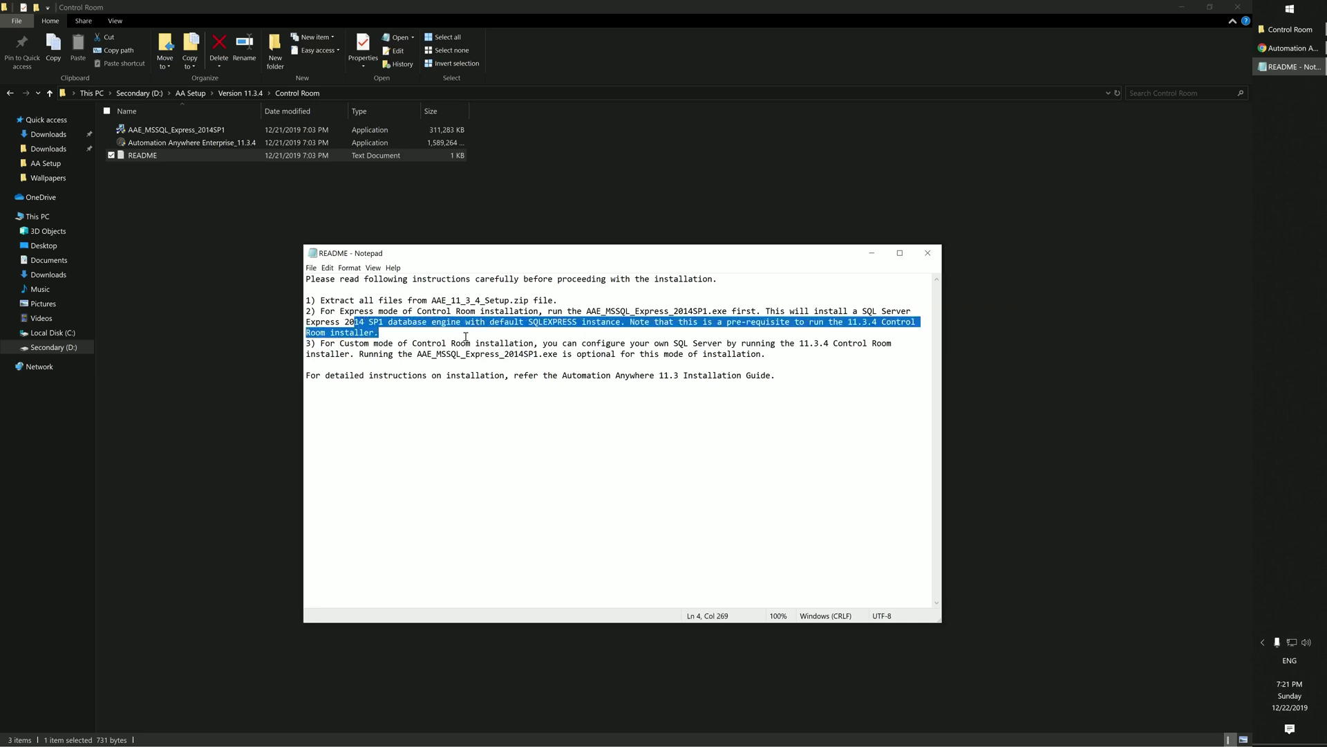
pyautogui.moveTo(389, 345); pyautogui.dragTo(527, 365)
pyautogui.click(538, 437)
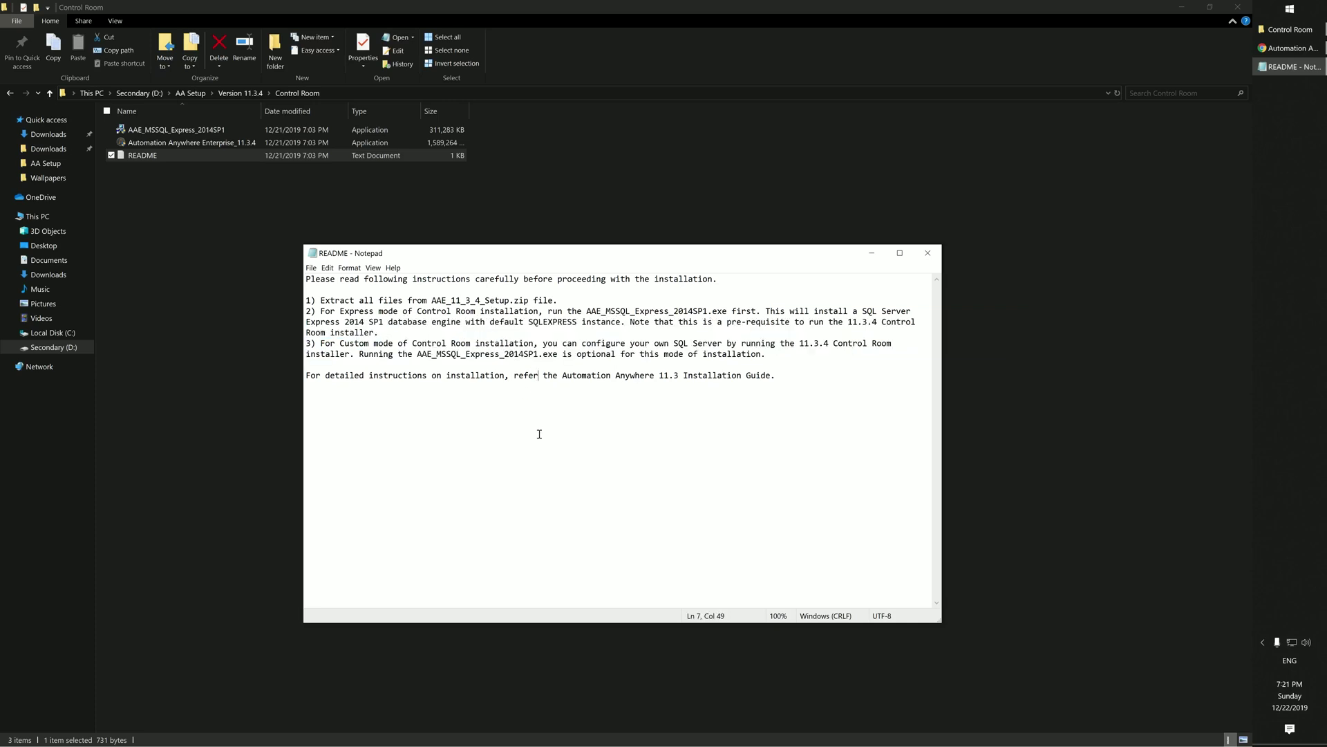
pyautogui.click(928, 253)
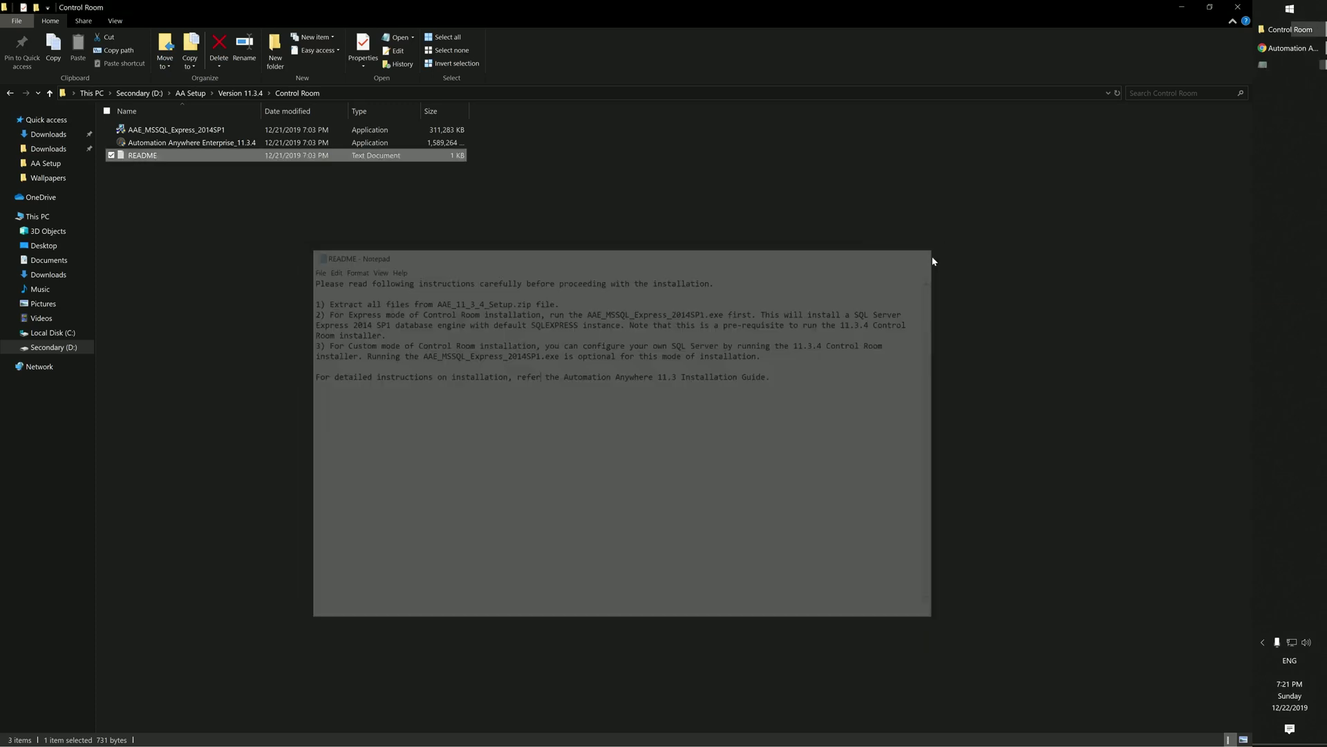
# Step: Search the Start menu for 'sql', then dismiss it and return to the folder
pyautogui.click(1307, 12)
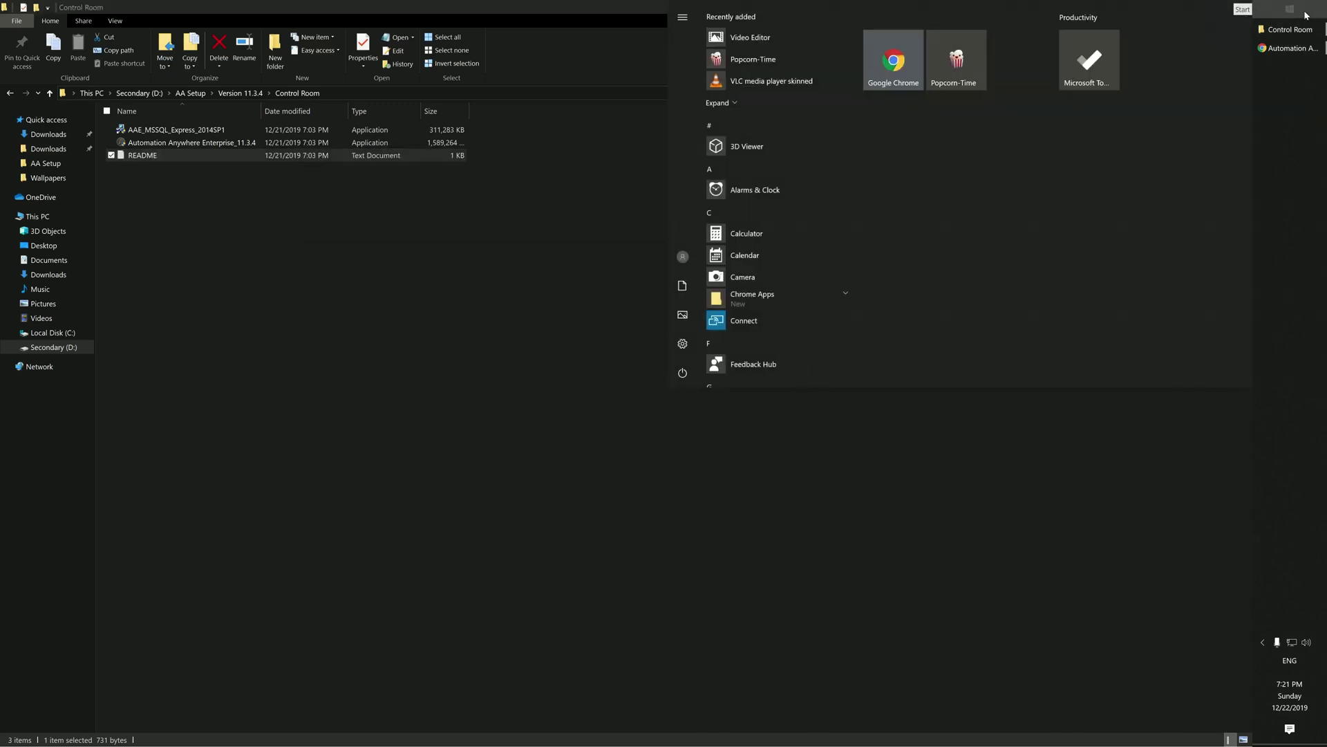
pyautogui.write('sql')
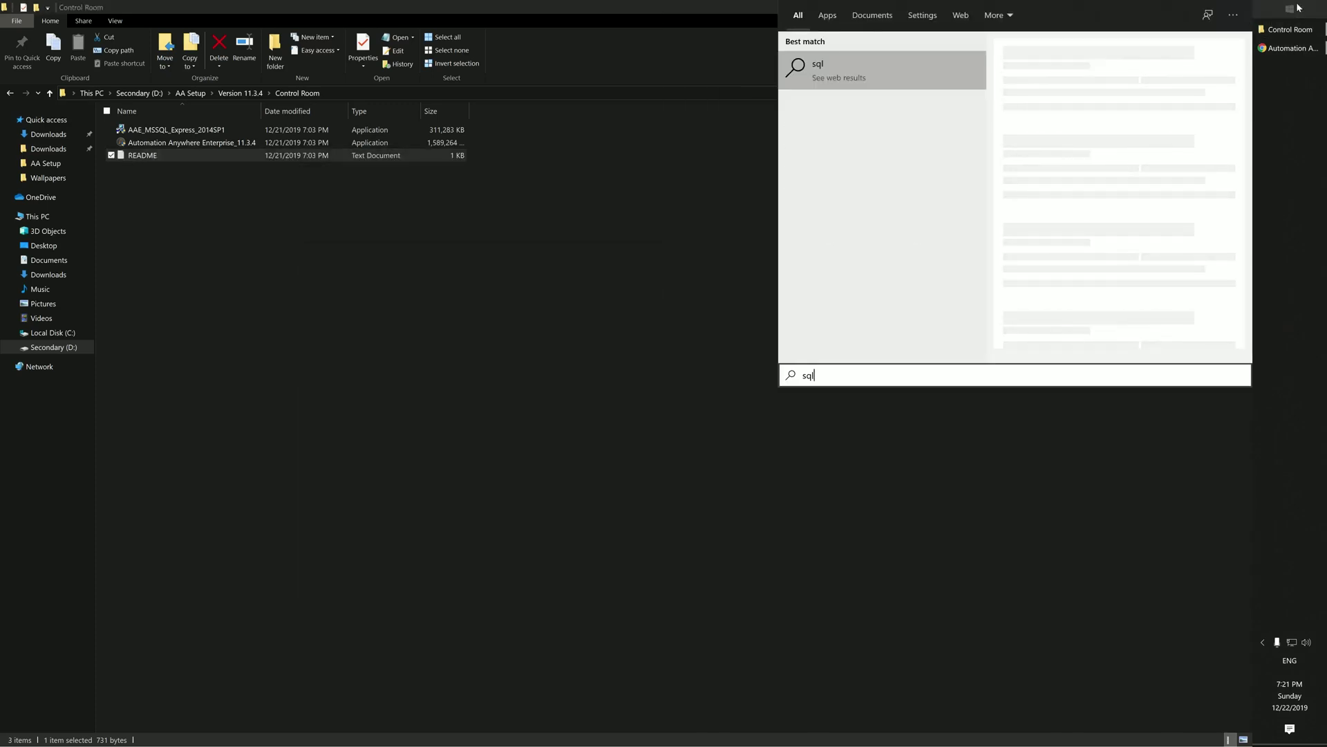
pyautogui.click(505, 232)
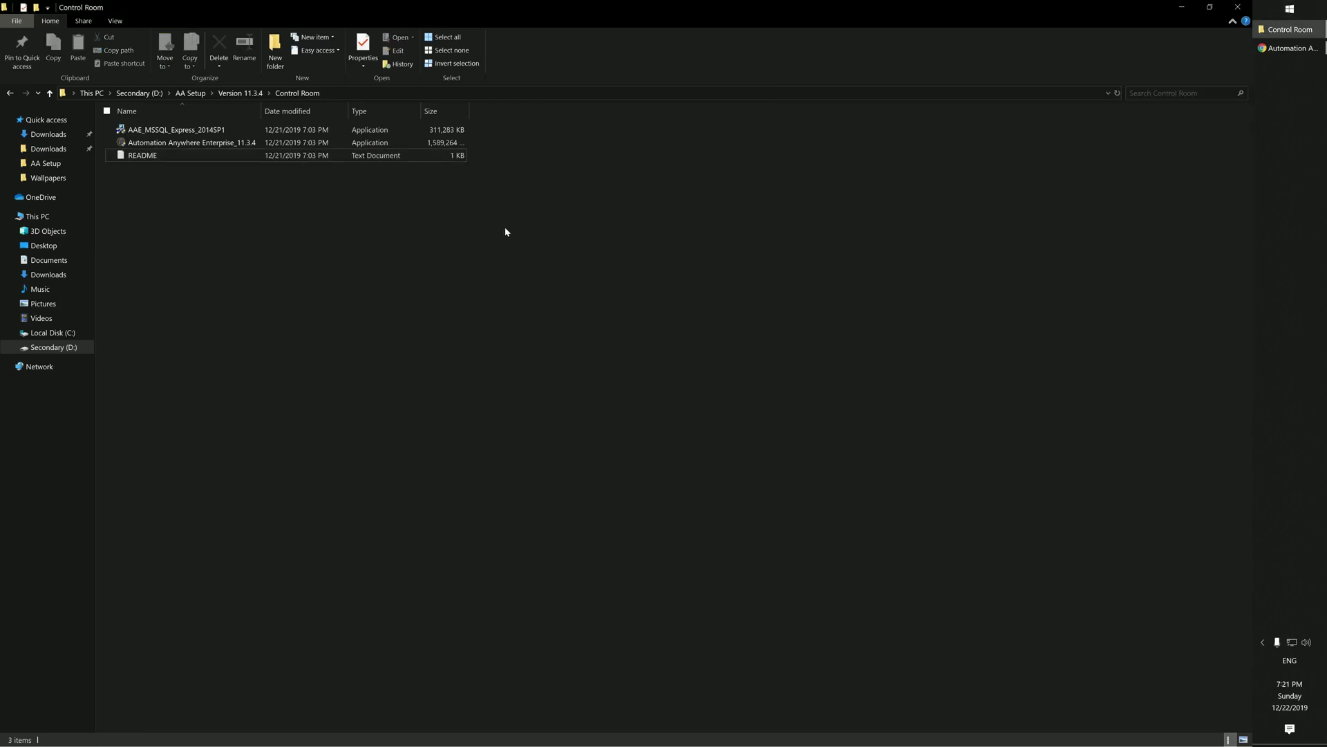
# Step: Run AAE_MSSQL_Express_2014SP1 with admin approval and extract it to the default folder
pyautogui.rightClick(172, 131)
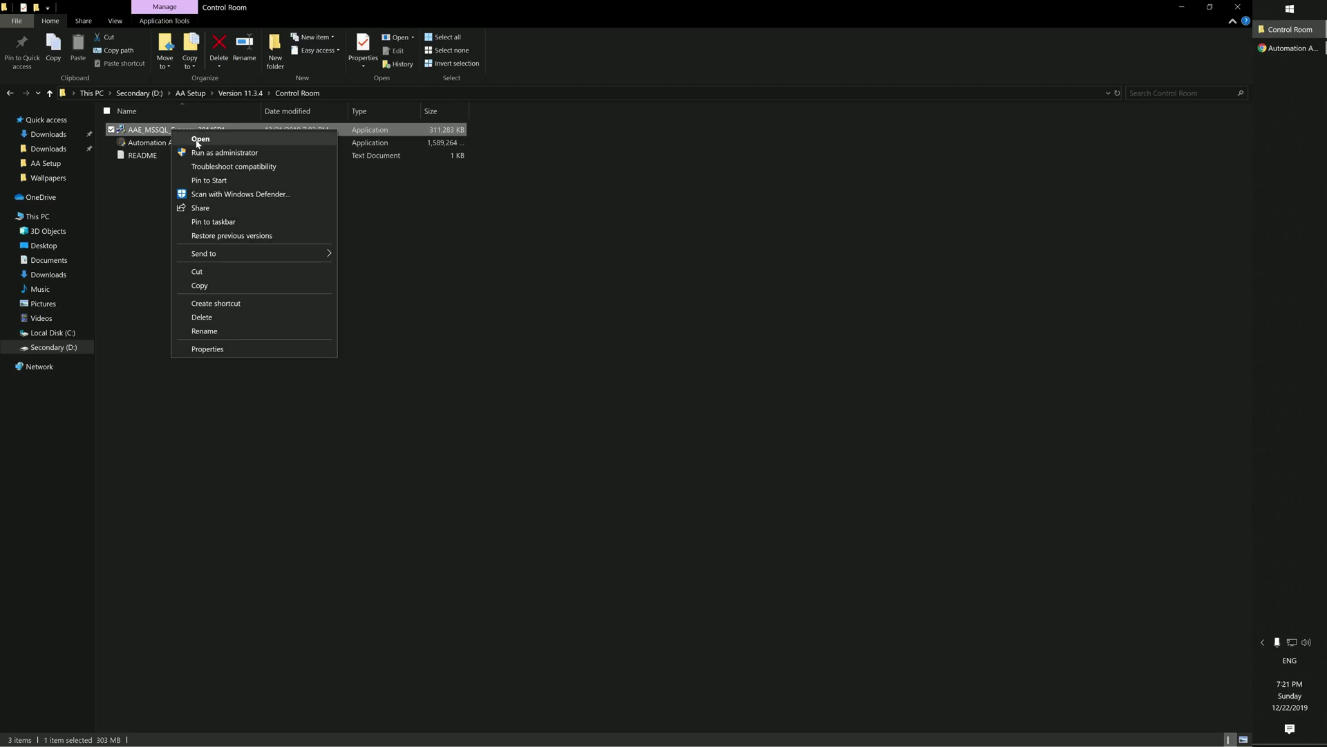
pyautogui.click(200, 139)
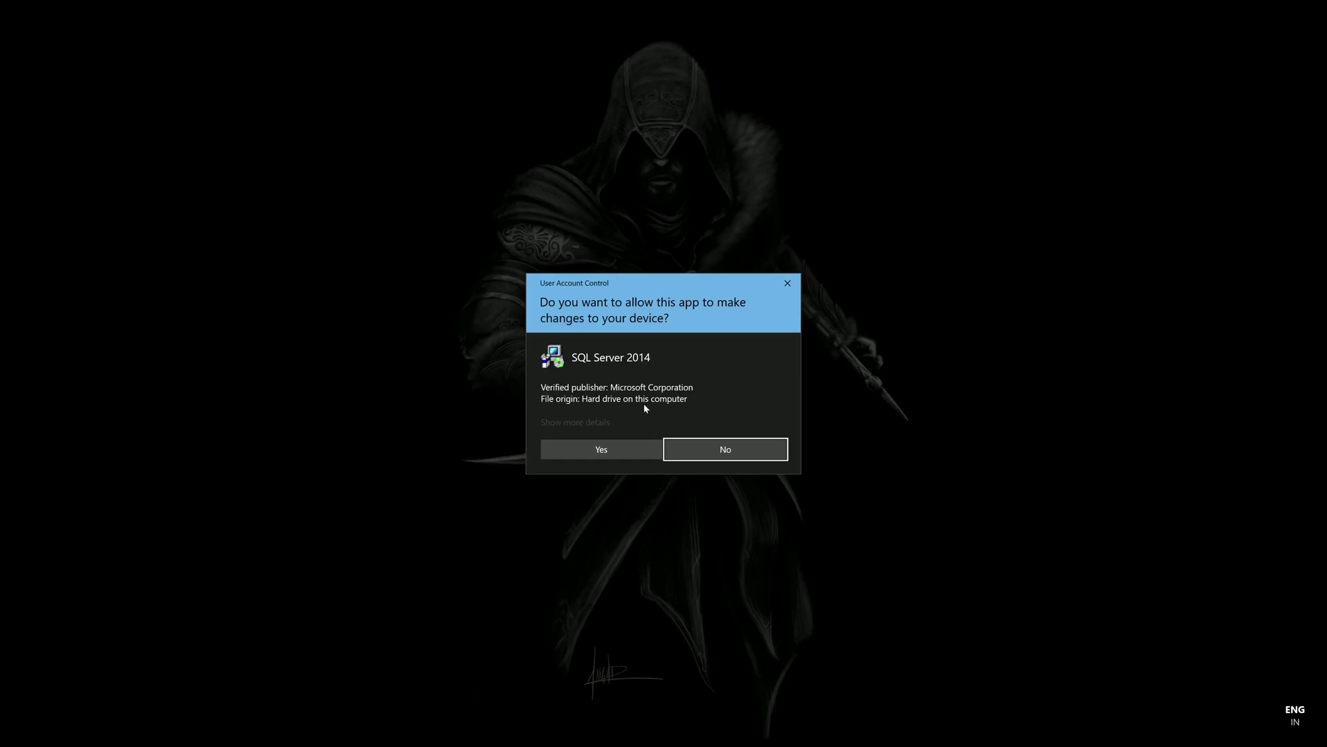
pyautogui.click(617, 443)
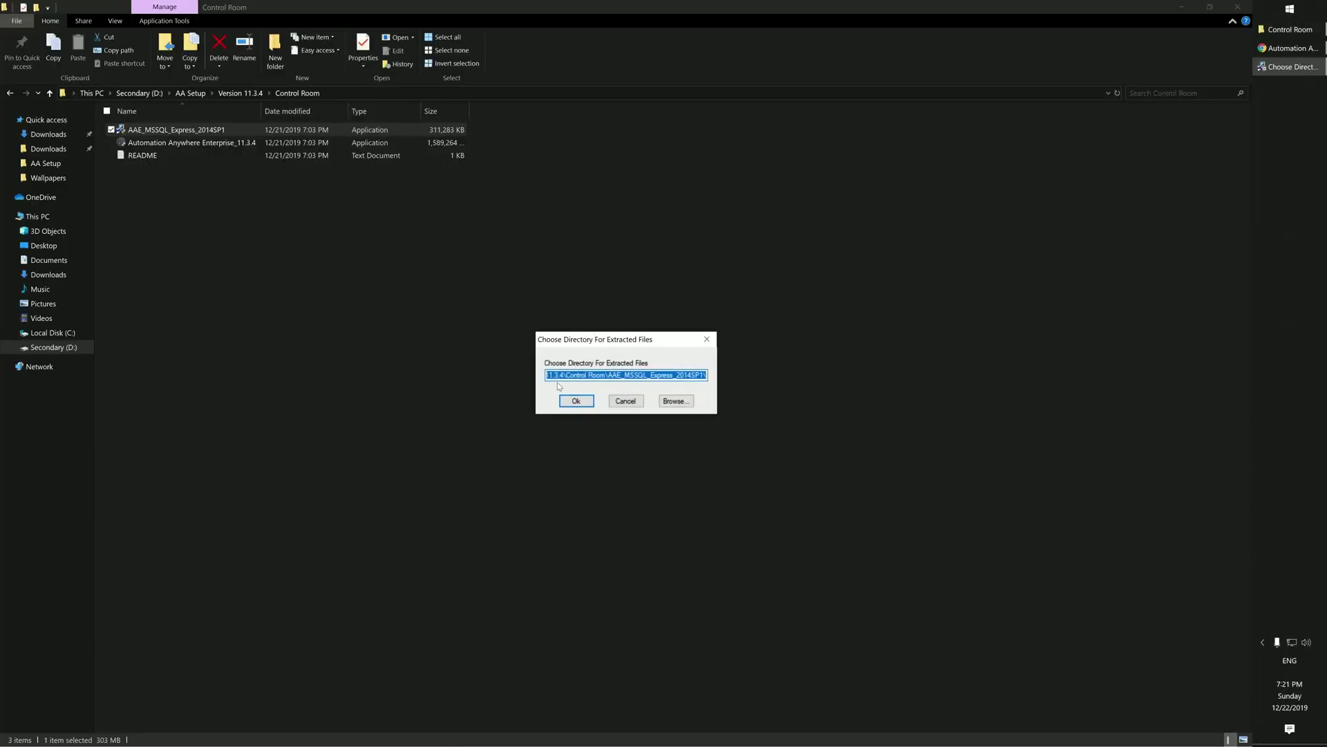
pyautogui.click(574, 402)
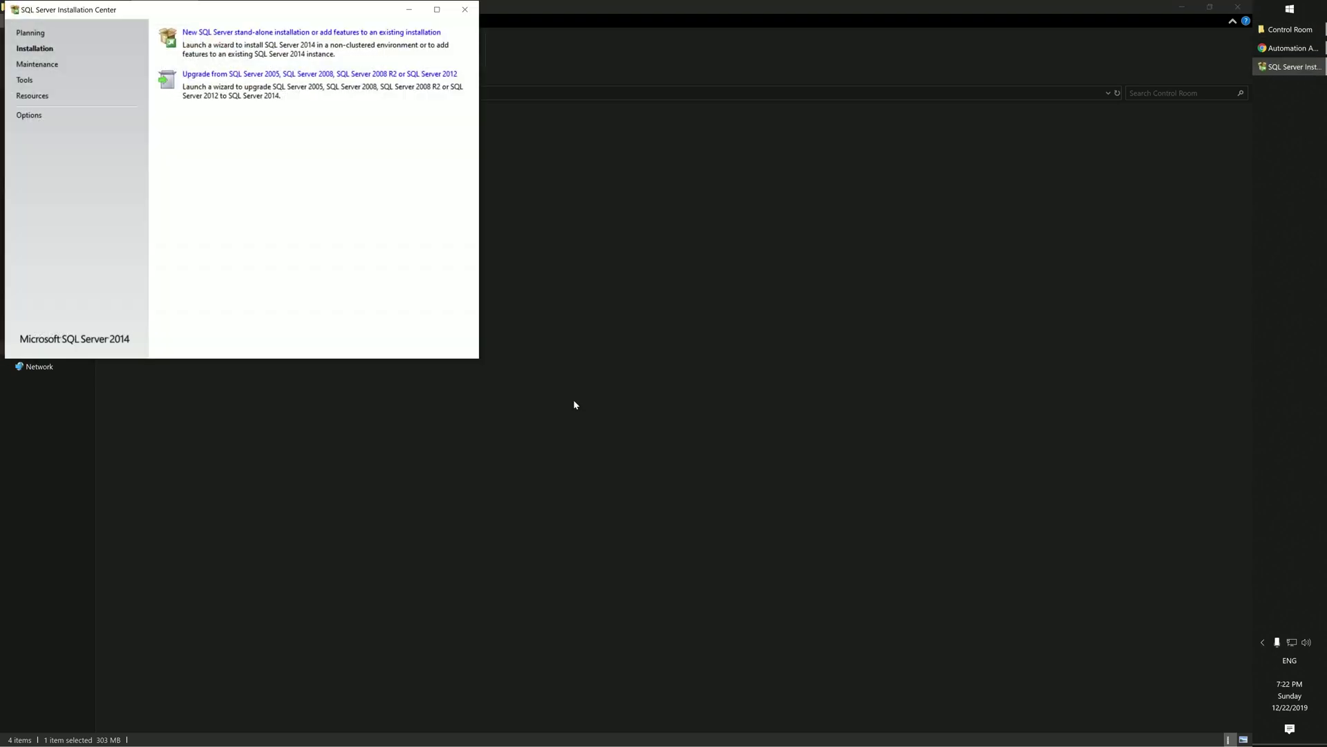
# Step: Start a new stand-alone SQL Server installation, accept the license, and pass Microsoft Update and Product Updates
pyautogui.doubleClick(166, 12)
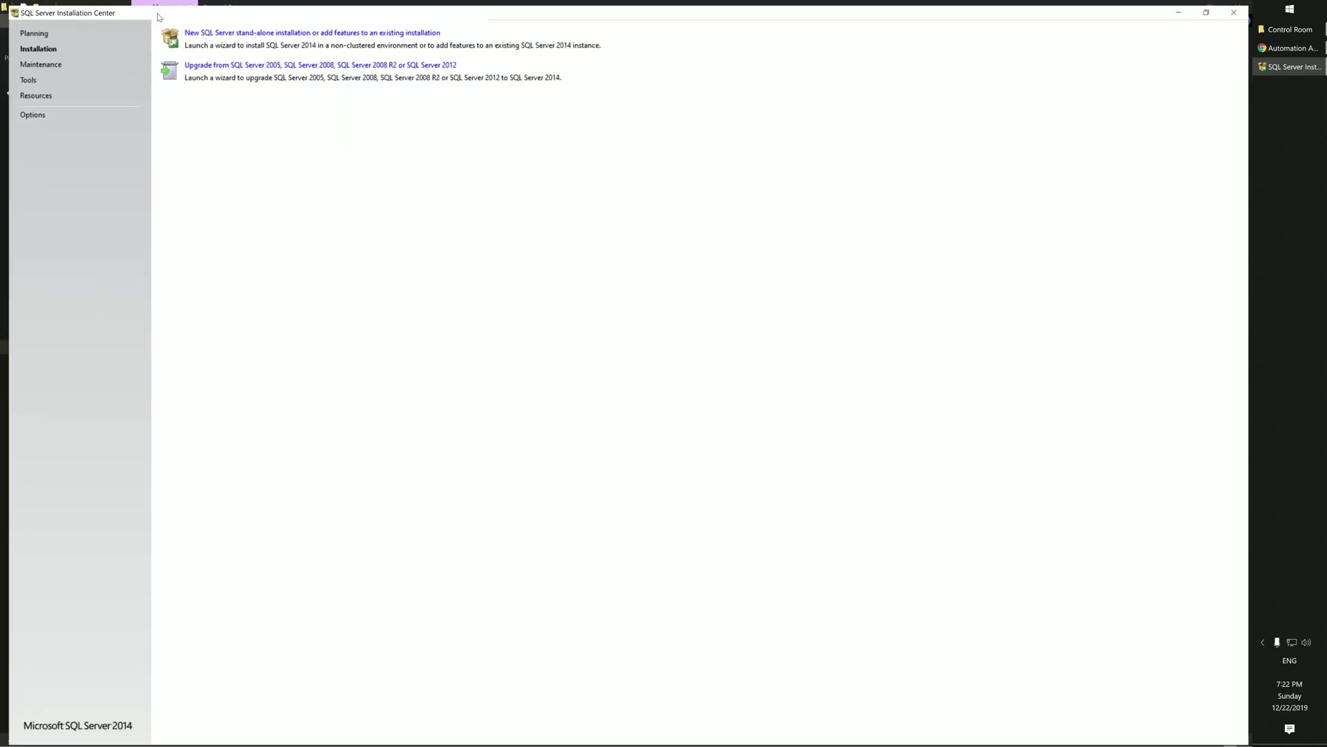
pyautogui.click(276, 29)
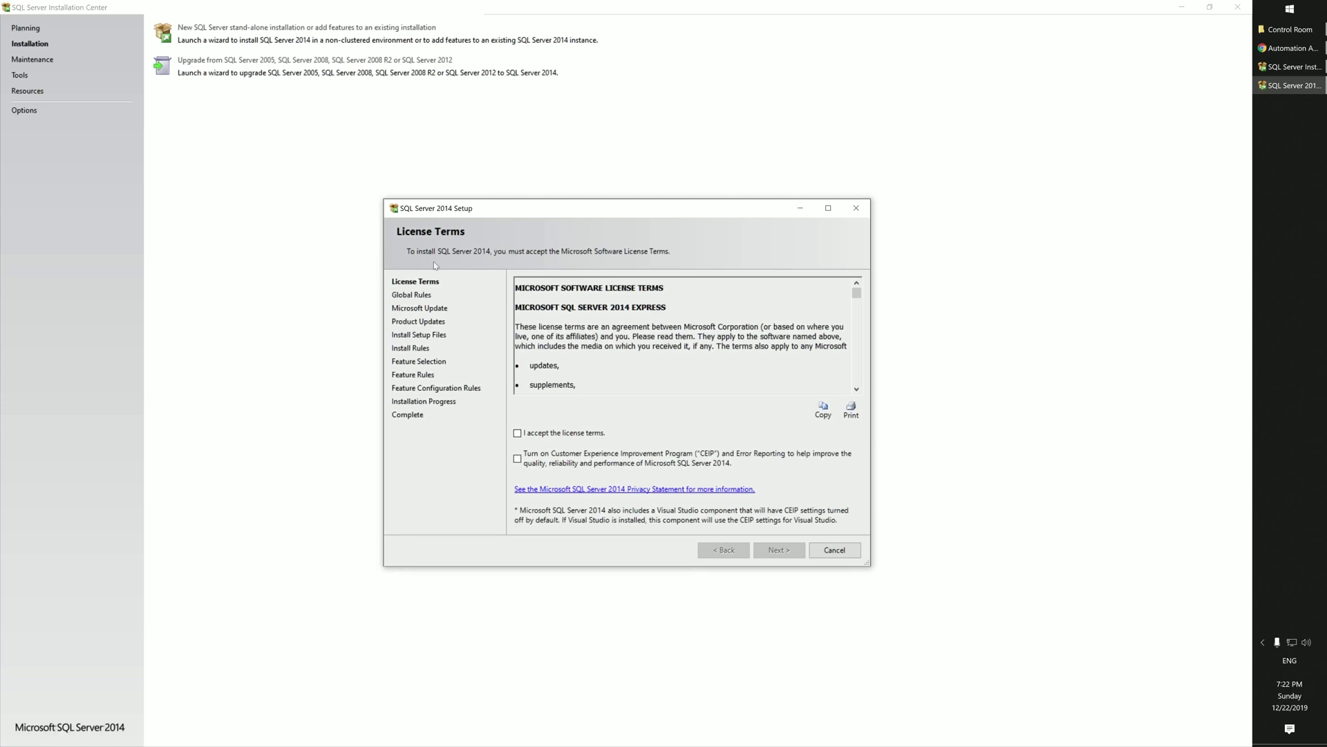
pyautogui.click(564, 432)
pyautogui.click(789, 557)
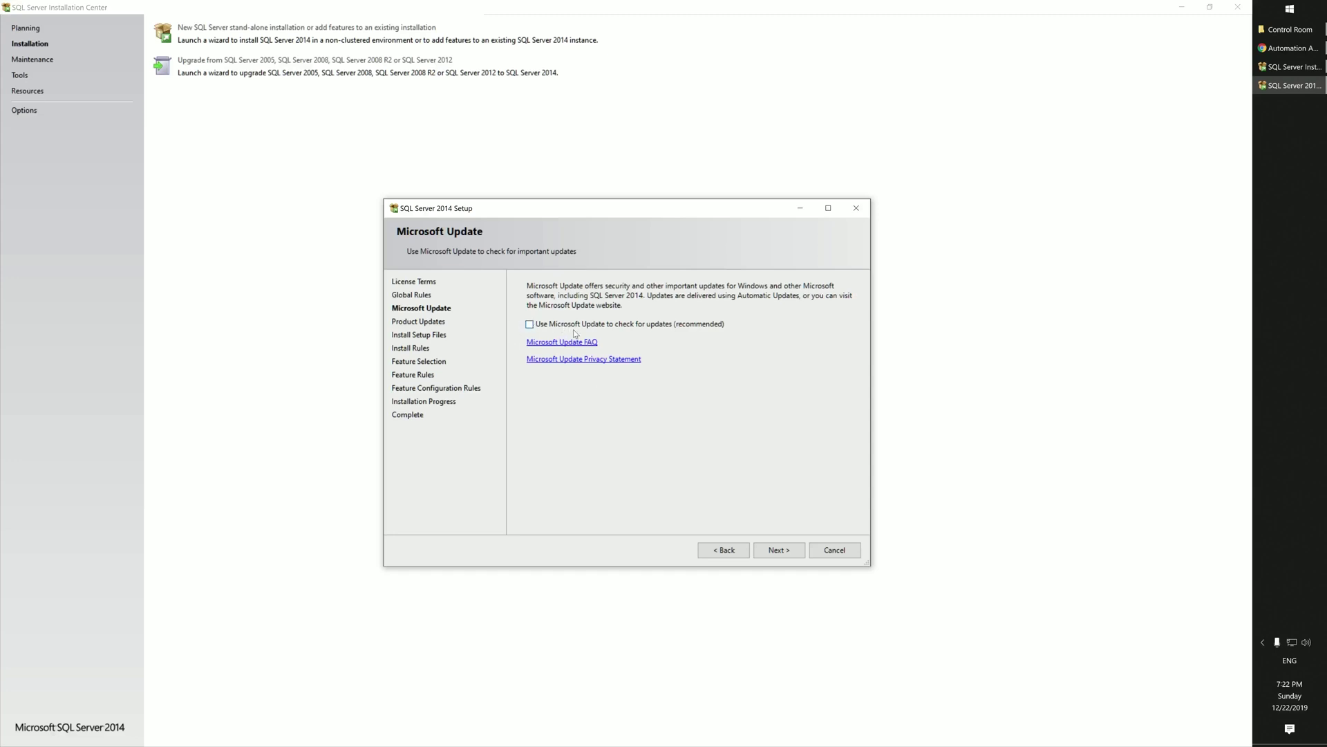
pyautogui.click(781, 549)
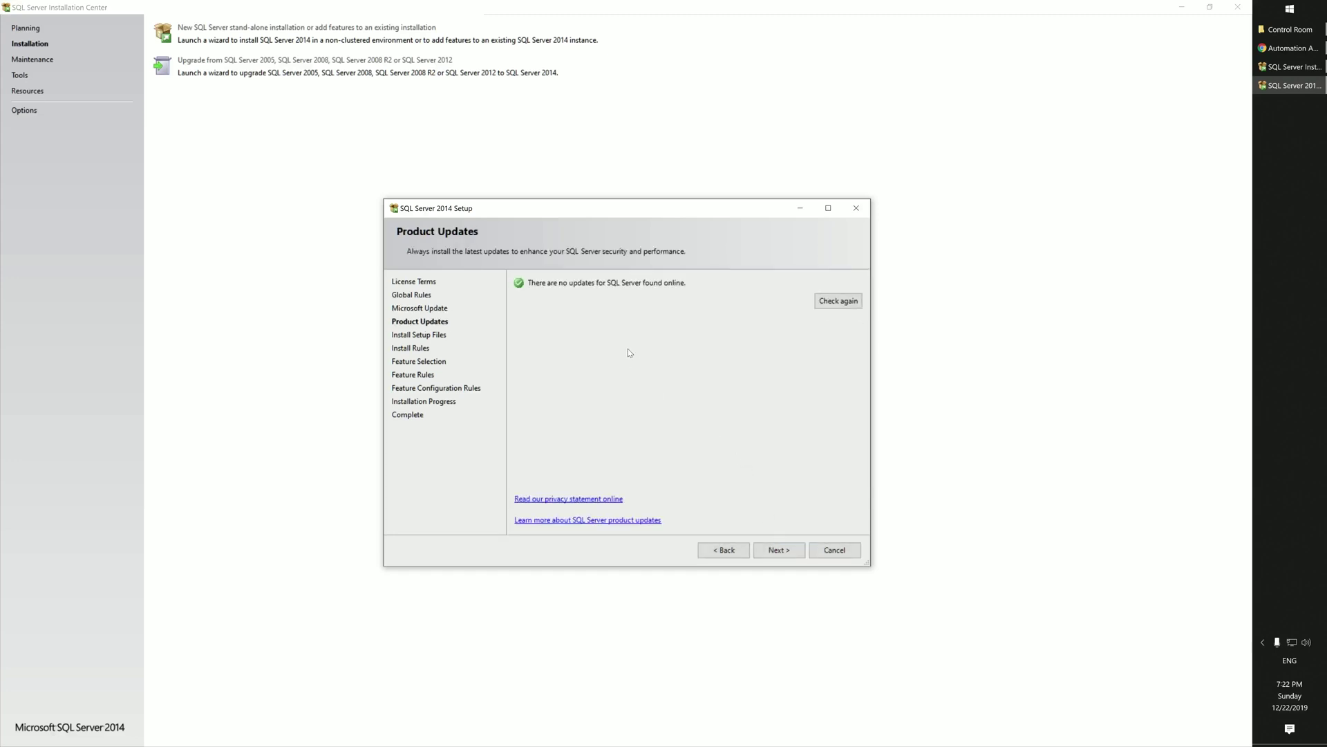
pyautogui.click(781, 550)
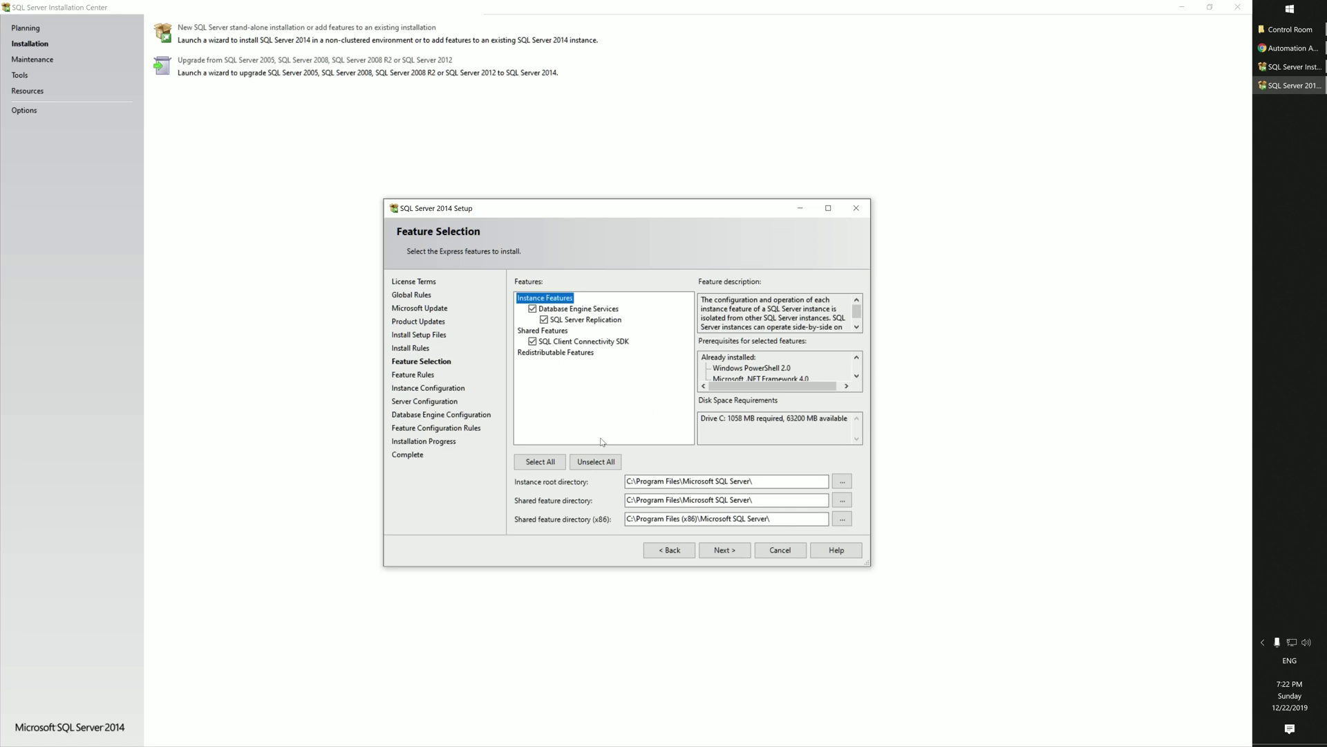
# Step: Install with default features, the SQLExpress named instance, default service accounts and Windows authentication
pyautogui.click(723, 550)
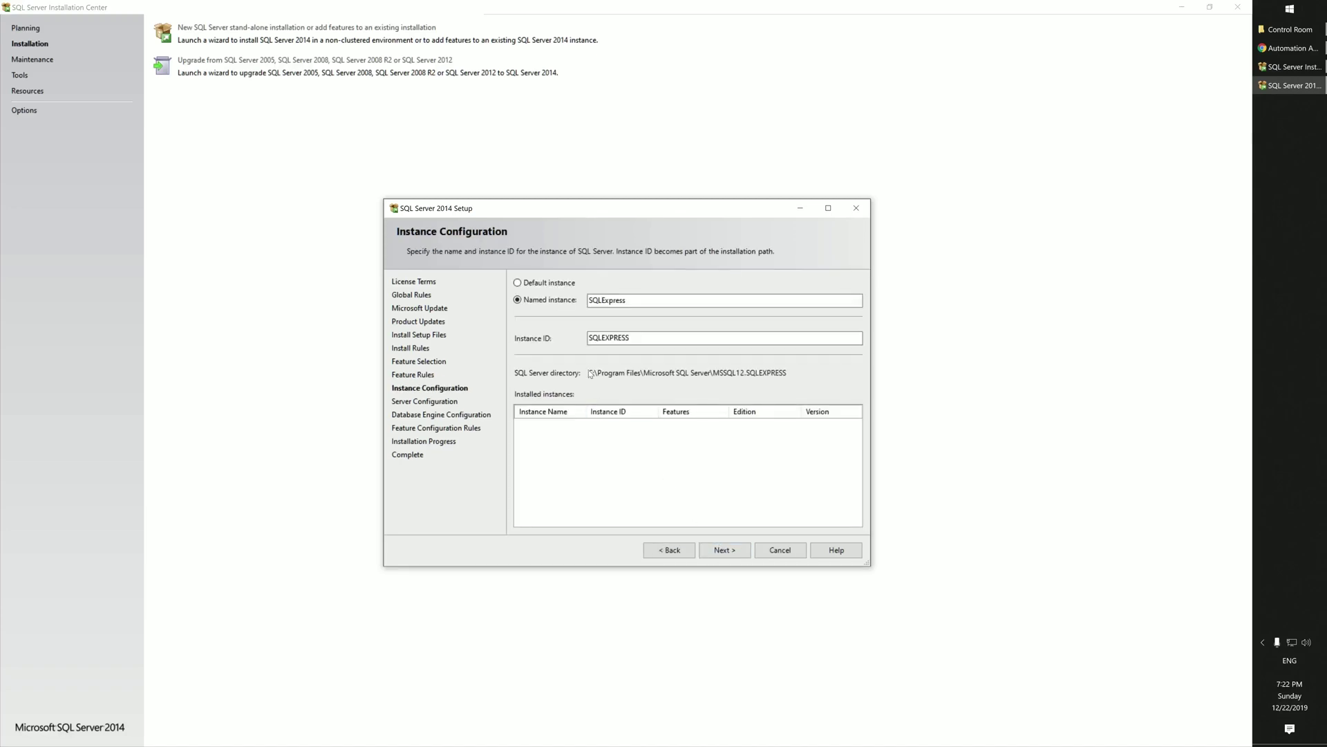
pyautogui.click(624, 337)
pyautogui.click(732, 552)
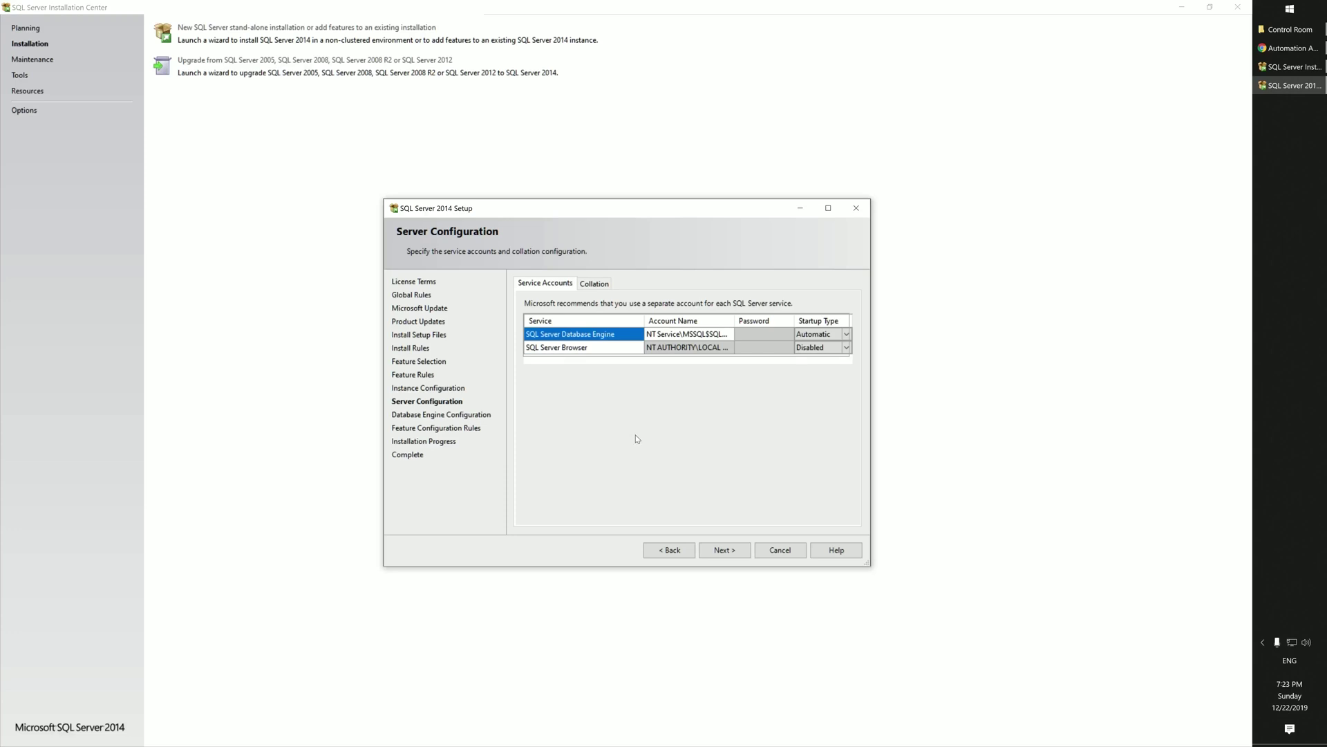
pyautogui.click(734, 548)
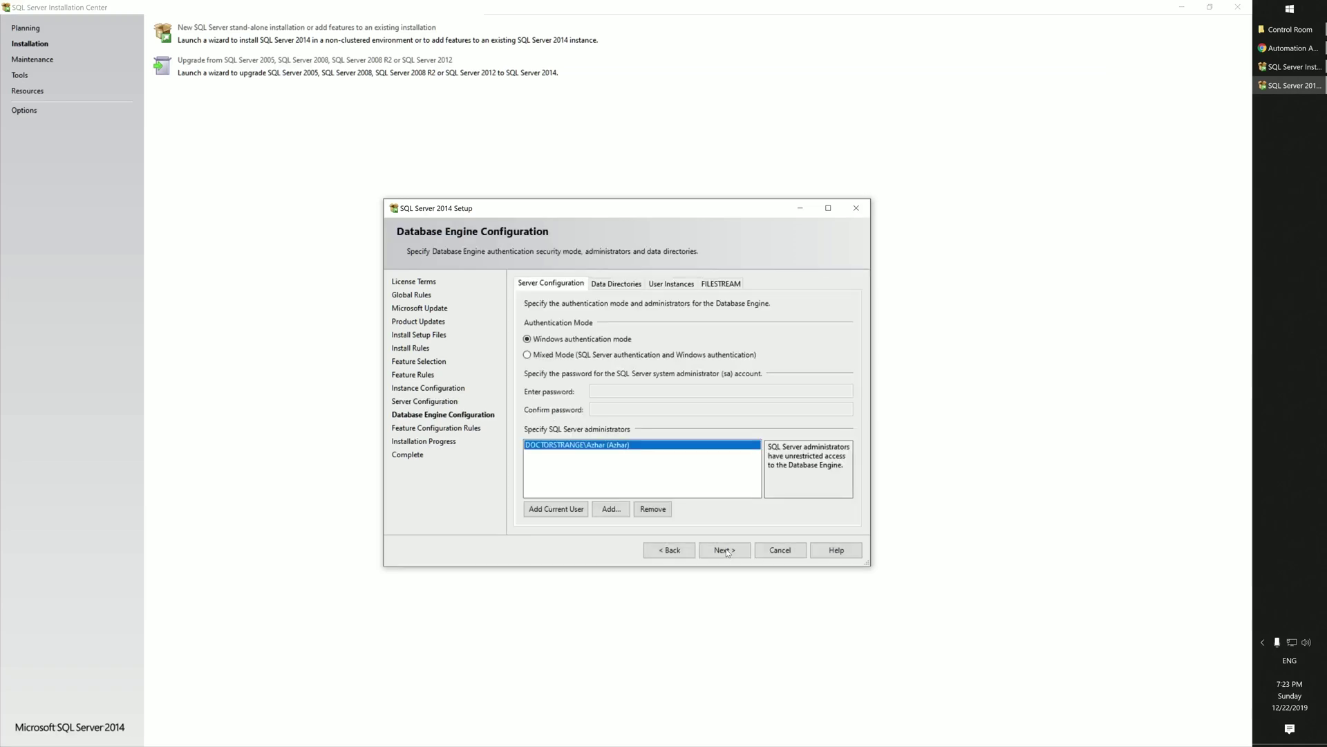
pyautogui.click(724, 550)
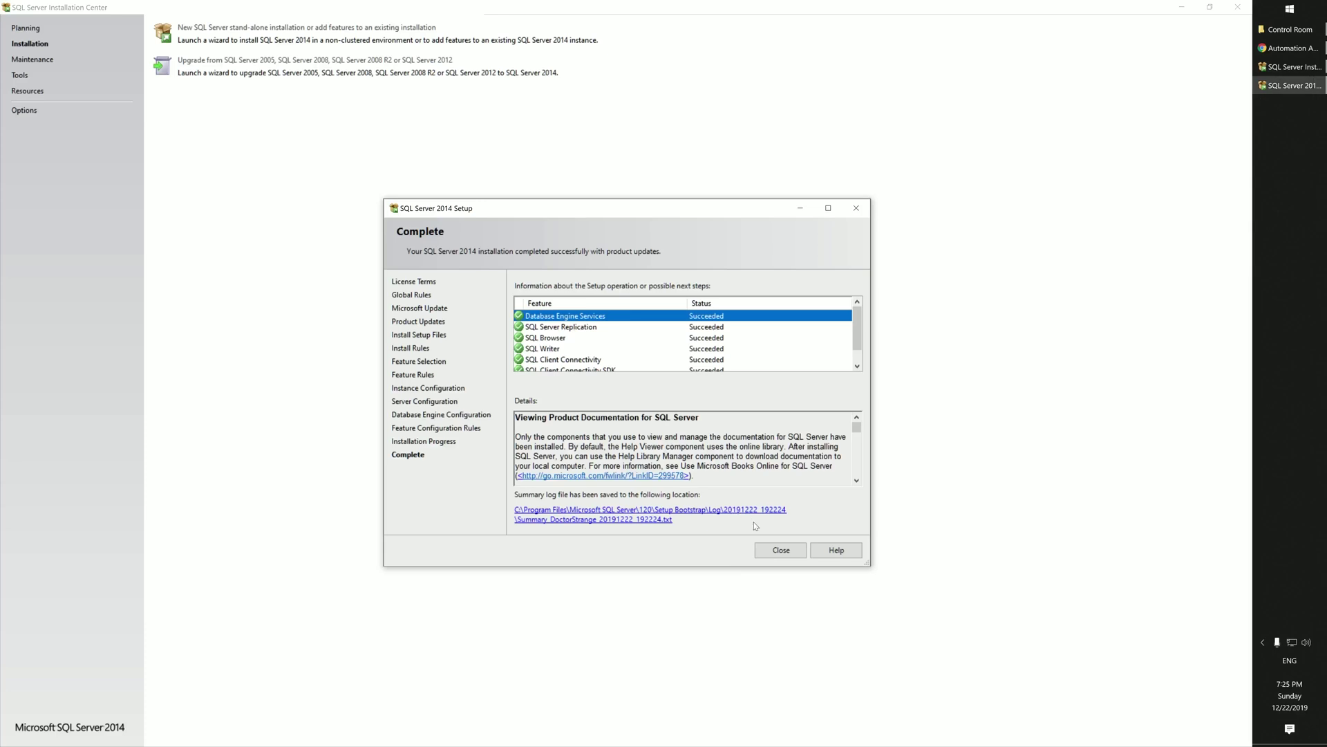
pyautogui.click(775, 550)
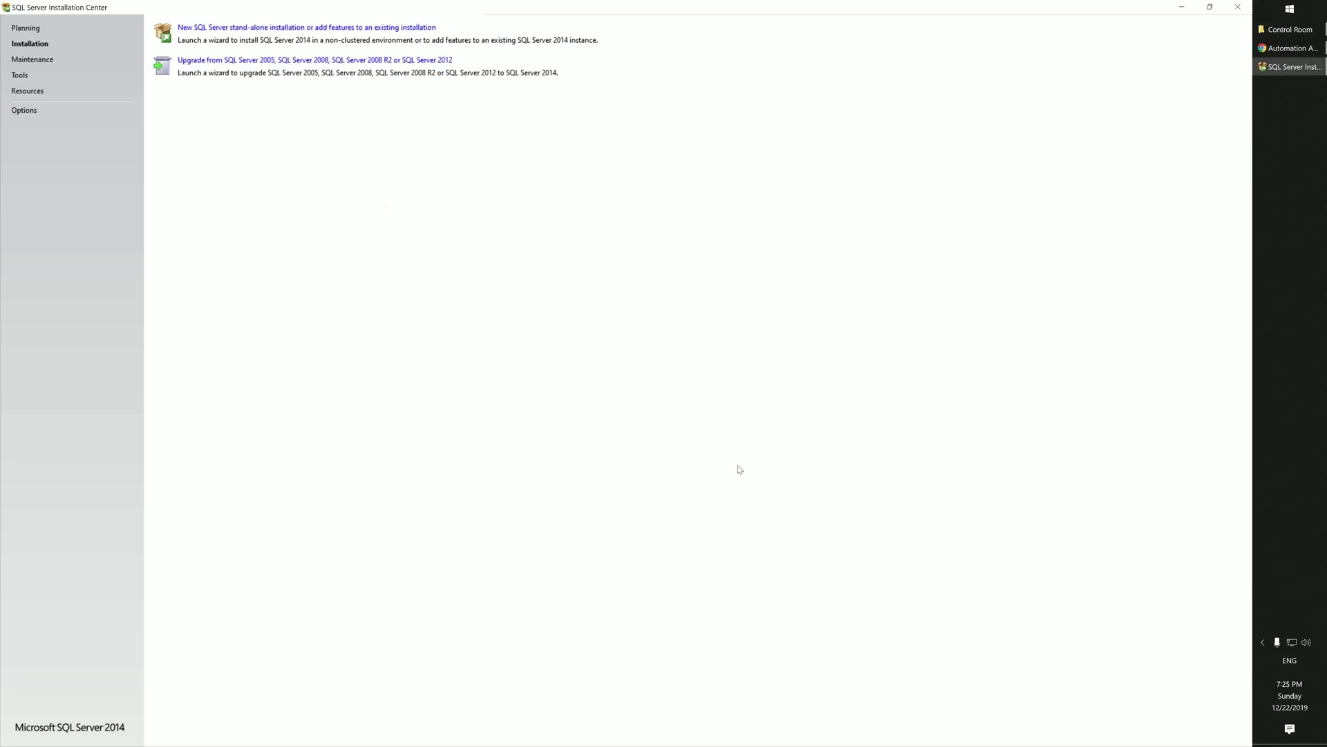
pyautogui.click(1238, 7)
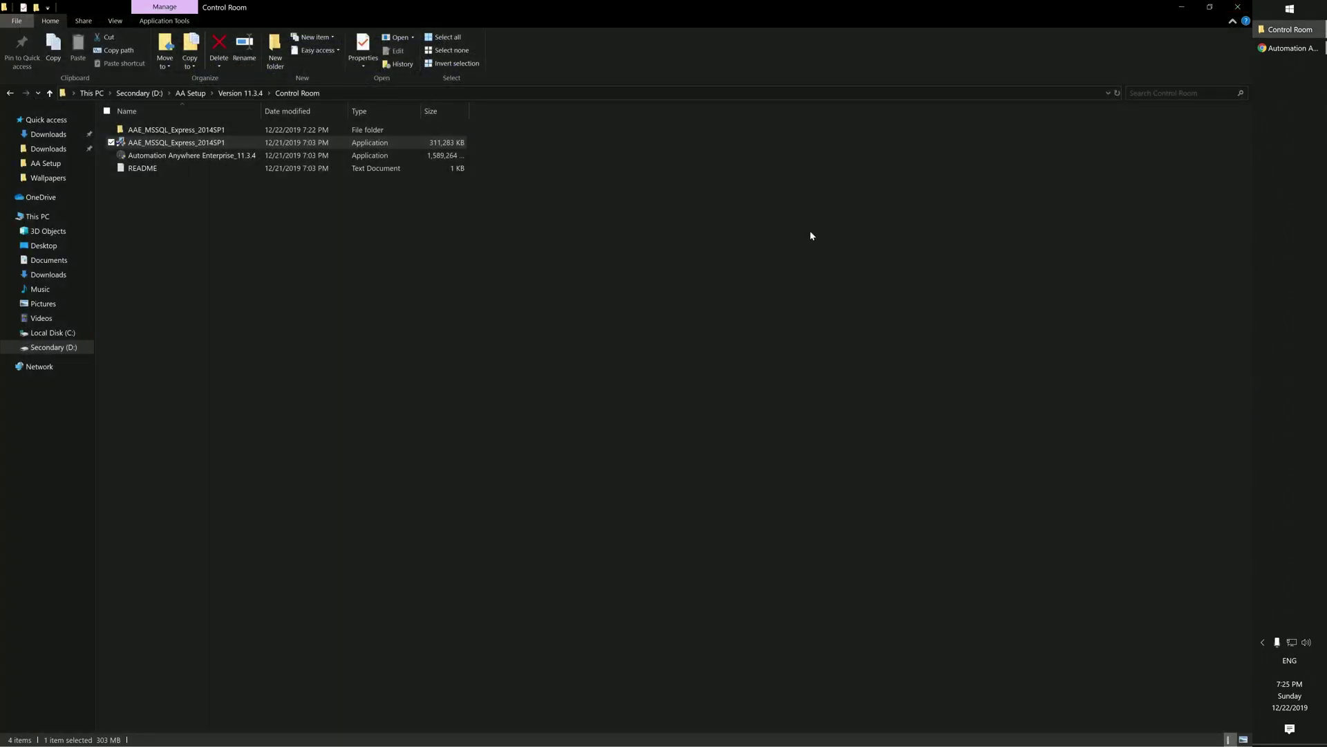
pyautogui.click(556, 263)
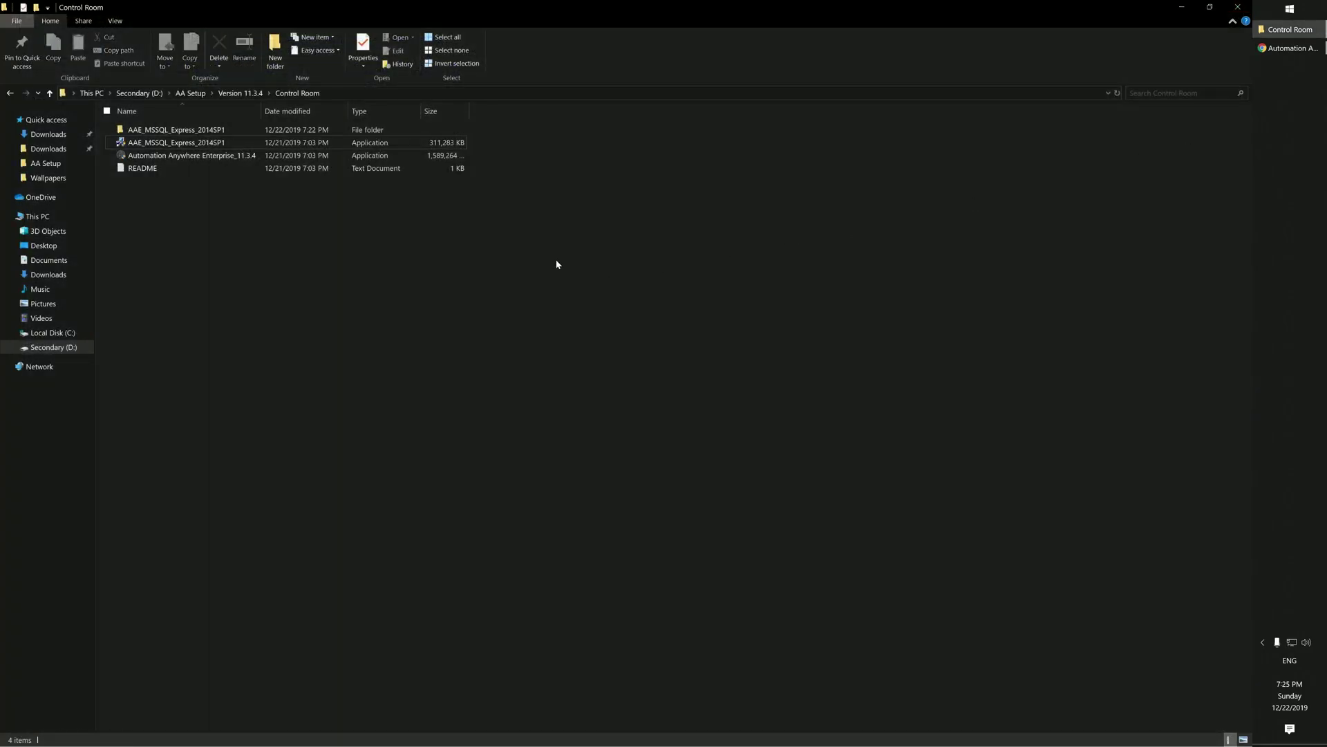
pyautogui.rightClick(193, 158)
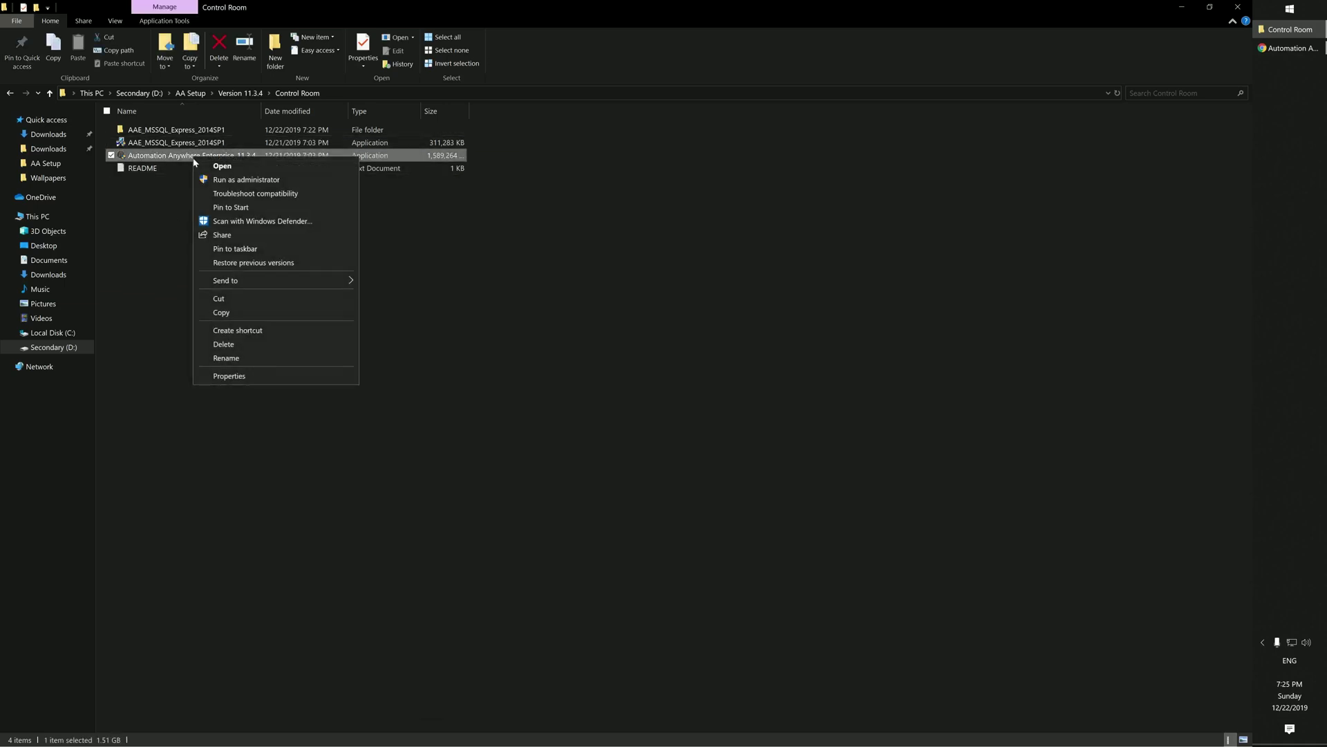
pyautogui.click(166, 205)
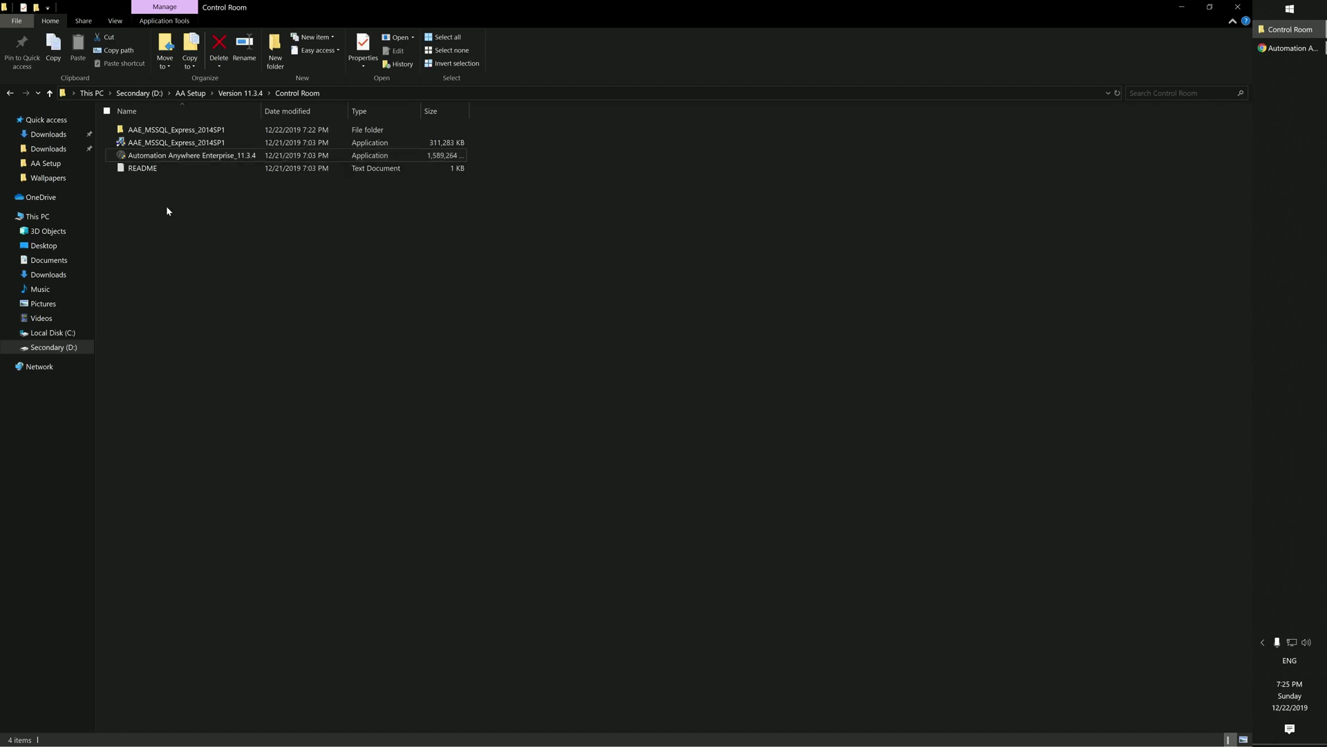
# Step: Launch SQL Server 2014 Configuration Manager with administrator approval
pyautogui.click(1286, 10)
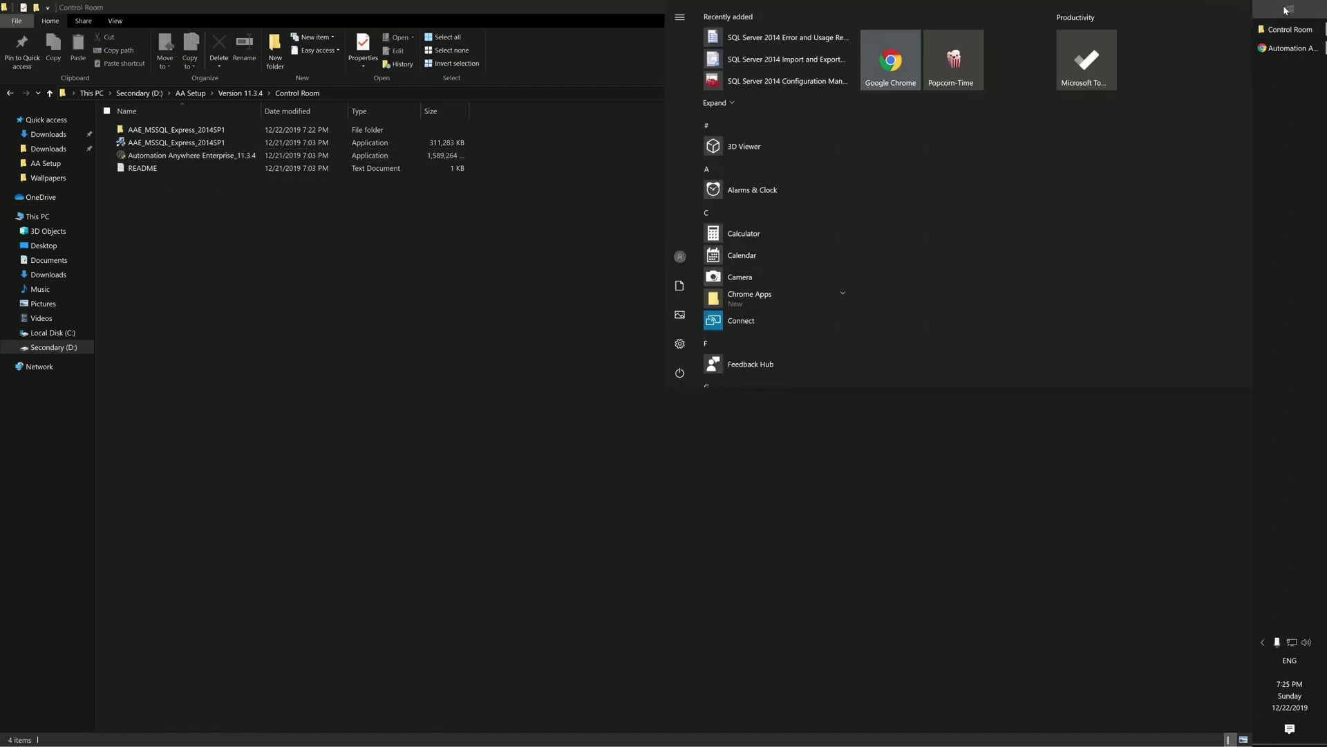
pyautogui.write('sql')
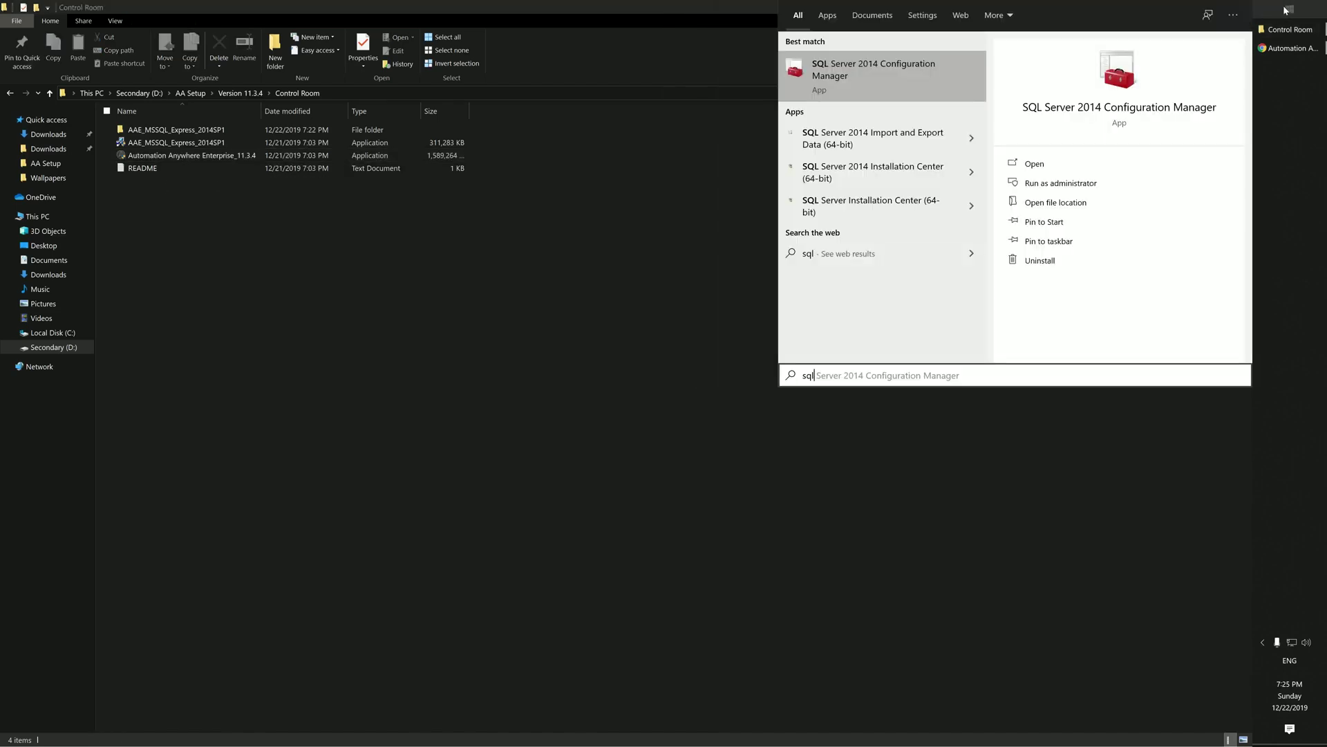
pyautogui.click(1037, 170)
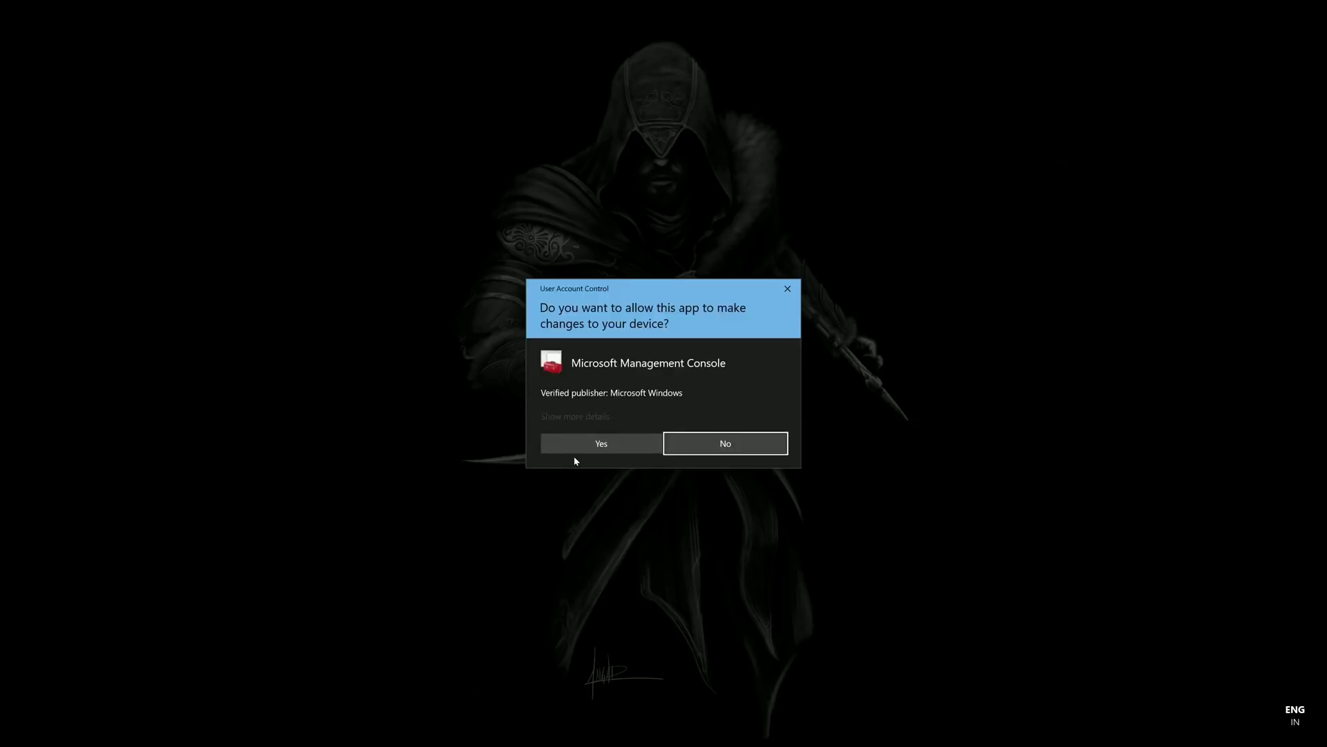
pyautogui.click(577, 450)
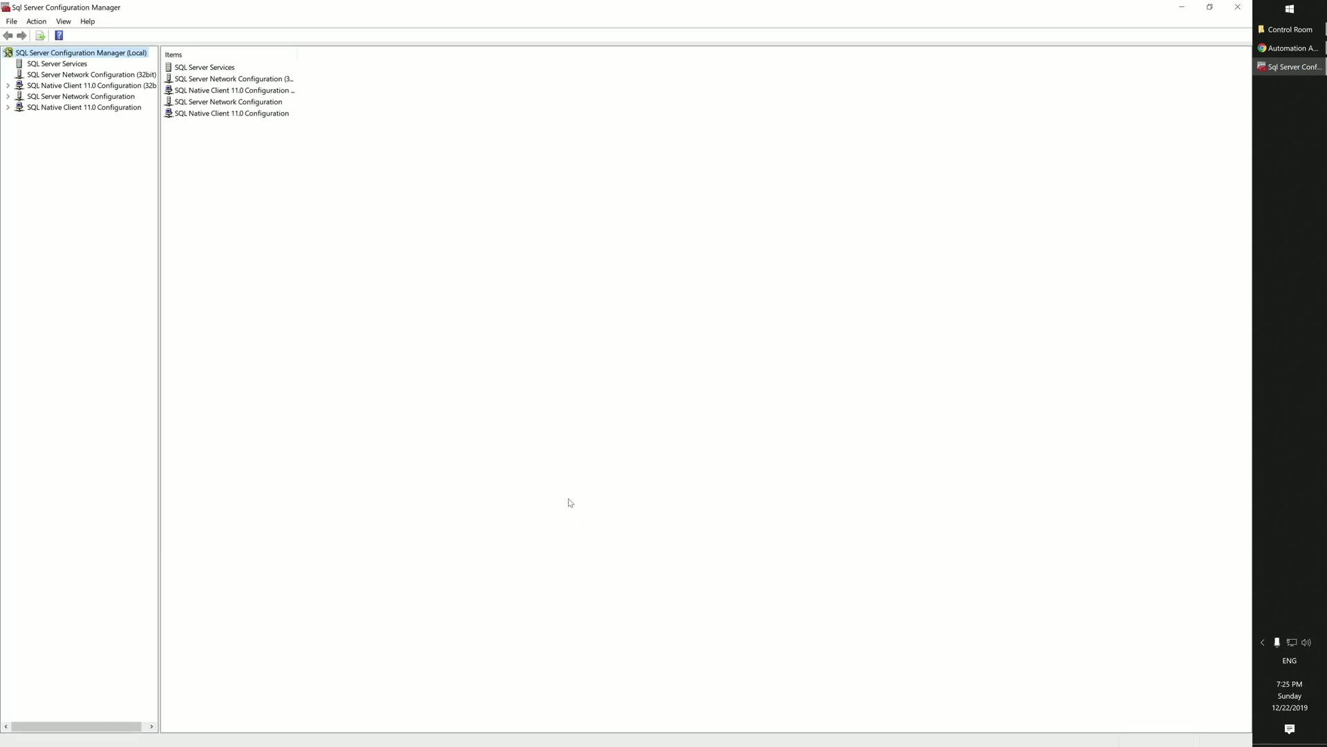
# Step: Set TCP/IP Enabled to Yes under Protocols for SQLEXPRESS
pyautogui.click(36, 97)
pyautogui.click(112, 109)
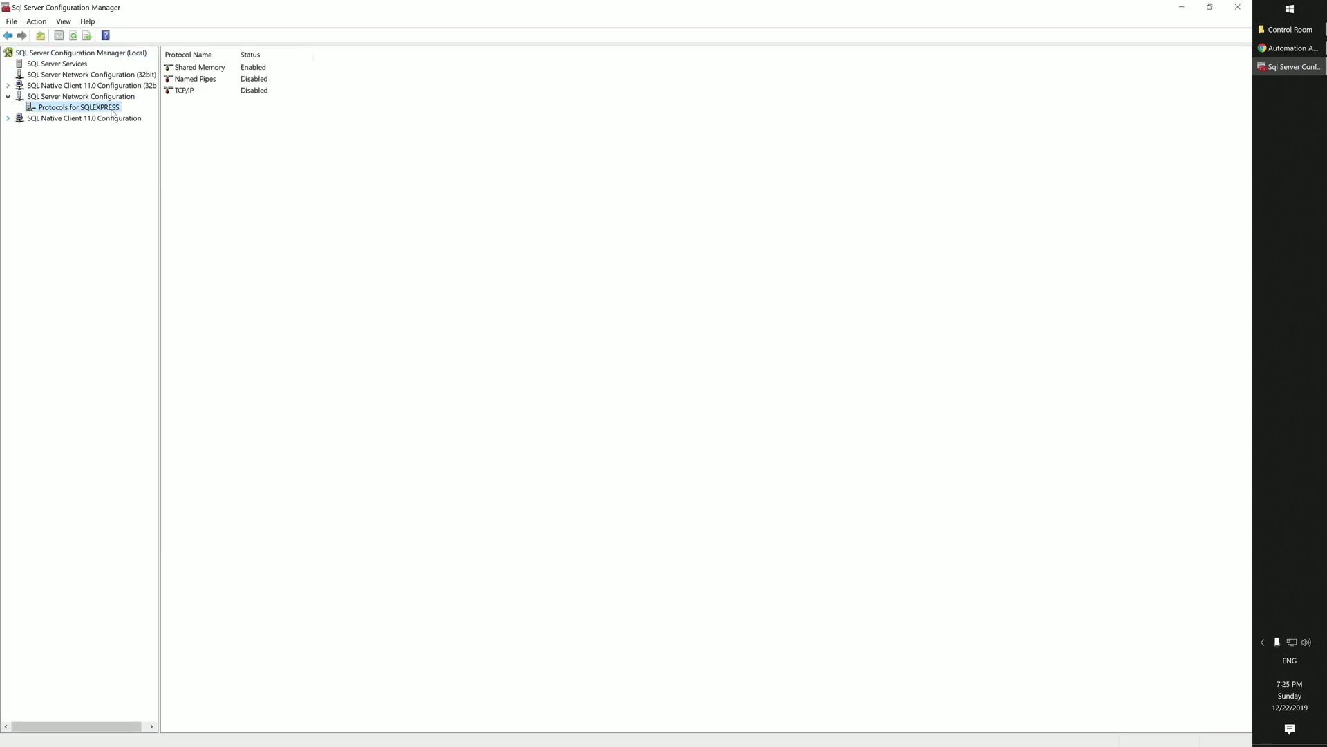
pyautogui.doubleClick(253, 90)
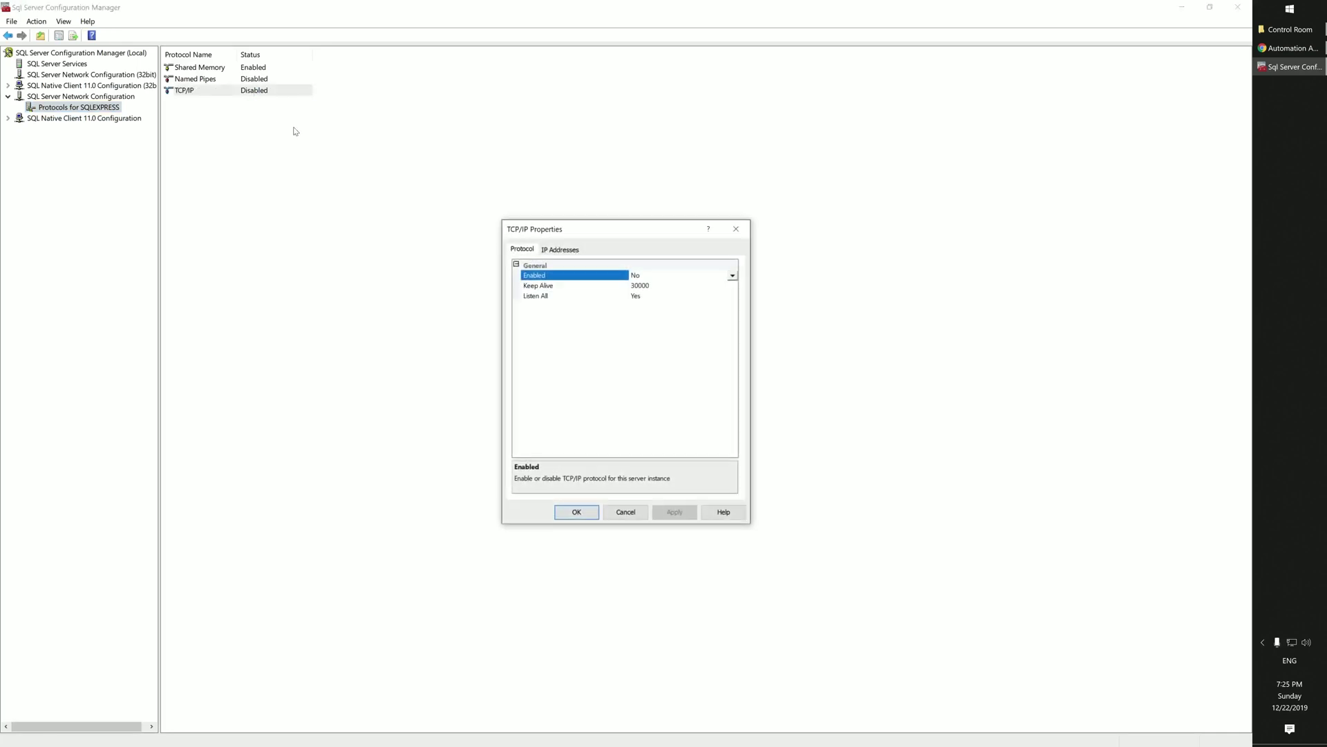
pyautogui.click(733, 276)
pyautogui.click(719, 287)
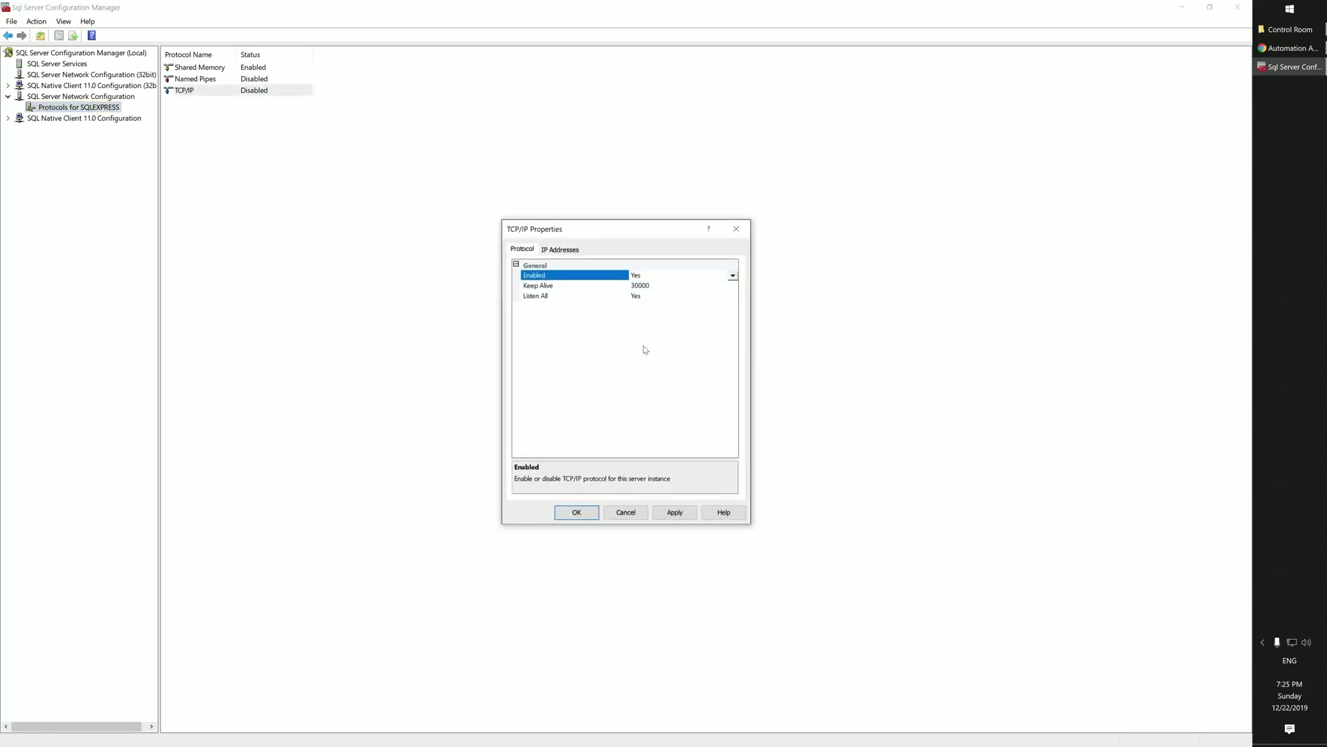
# Step: Set the IPAll TCP Port to 1433 and apply the TCP/IP changes
pyautogui.click(563, 252)
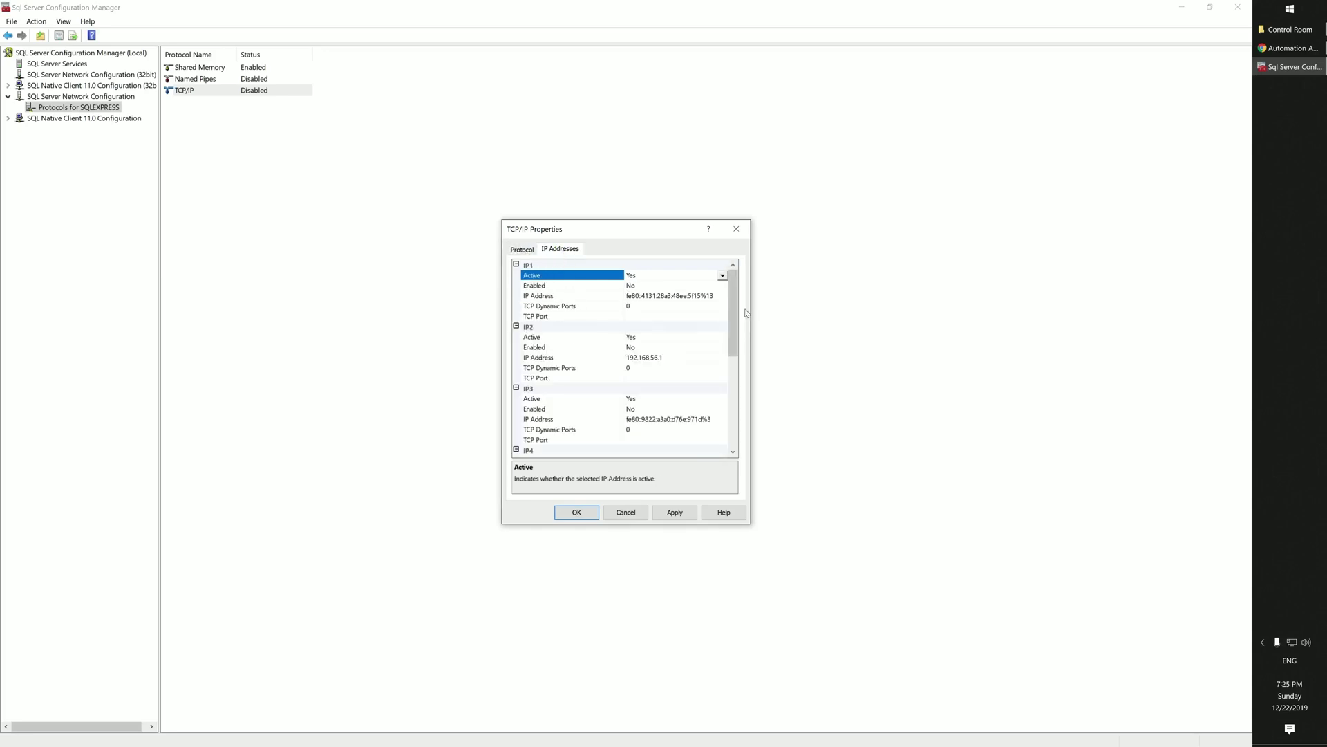
pyautogui.moveTo(735, 318); pyautogui.dragTo(736, 433)
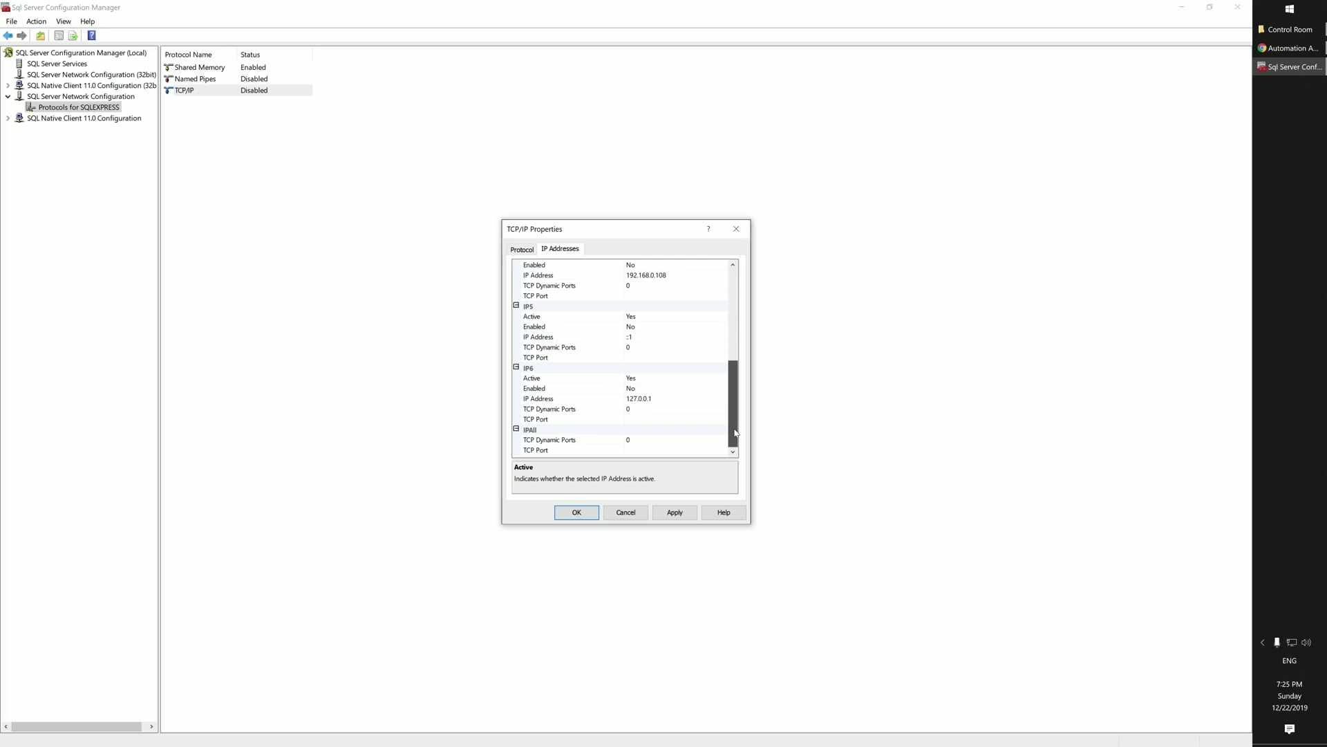
pyautogui.click(649, 451)
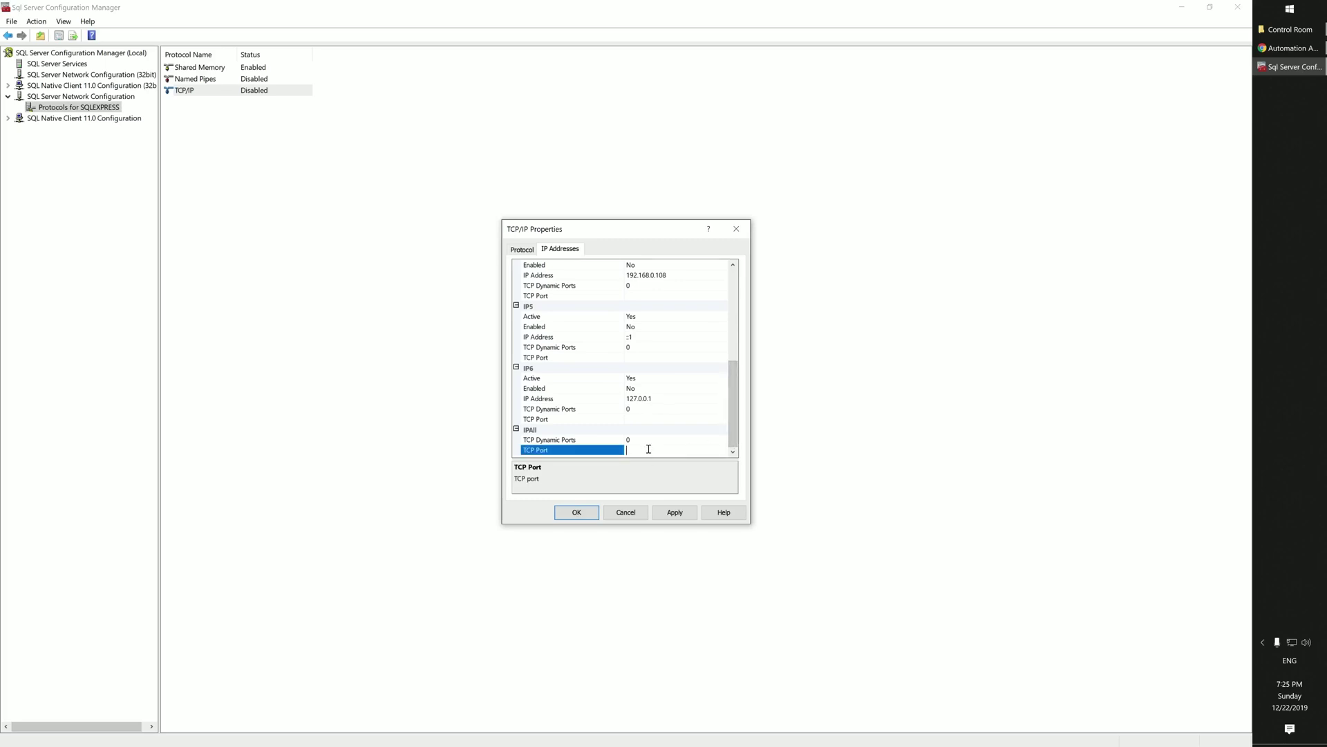
pyautogui.write('1433')
pyautogui.click(676, 514)
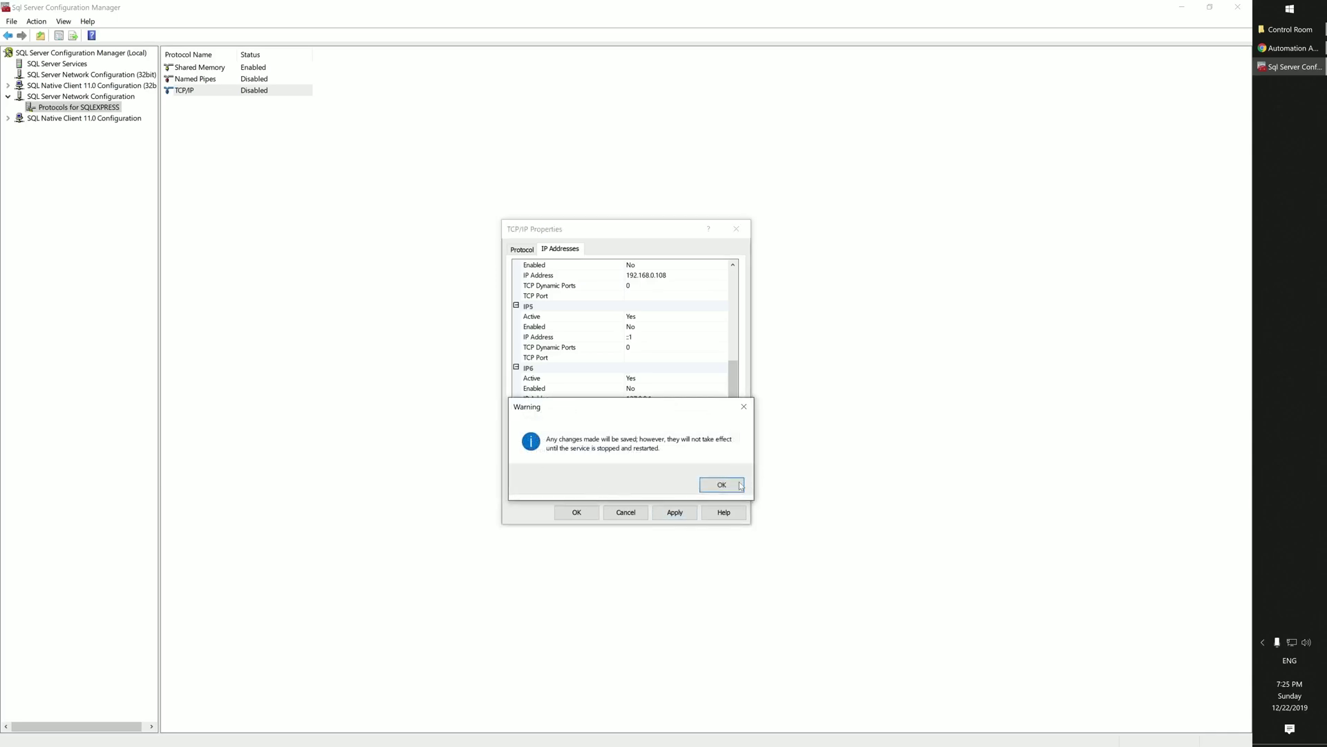
pyautogui.click(739, 485)
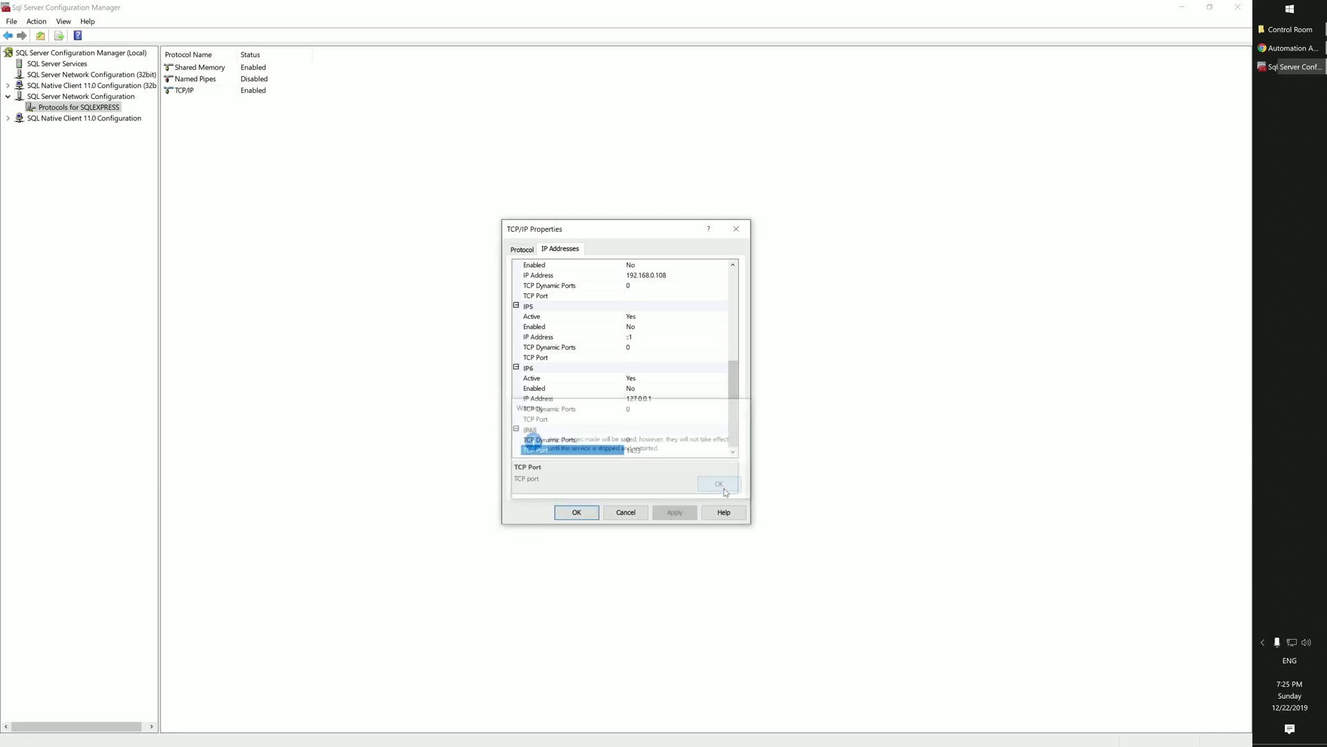
pyautogui.click(577, 513)
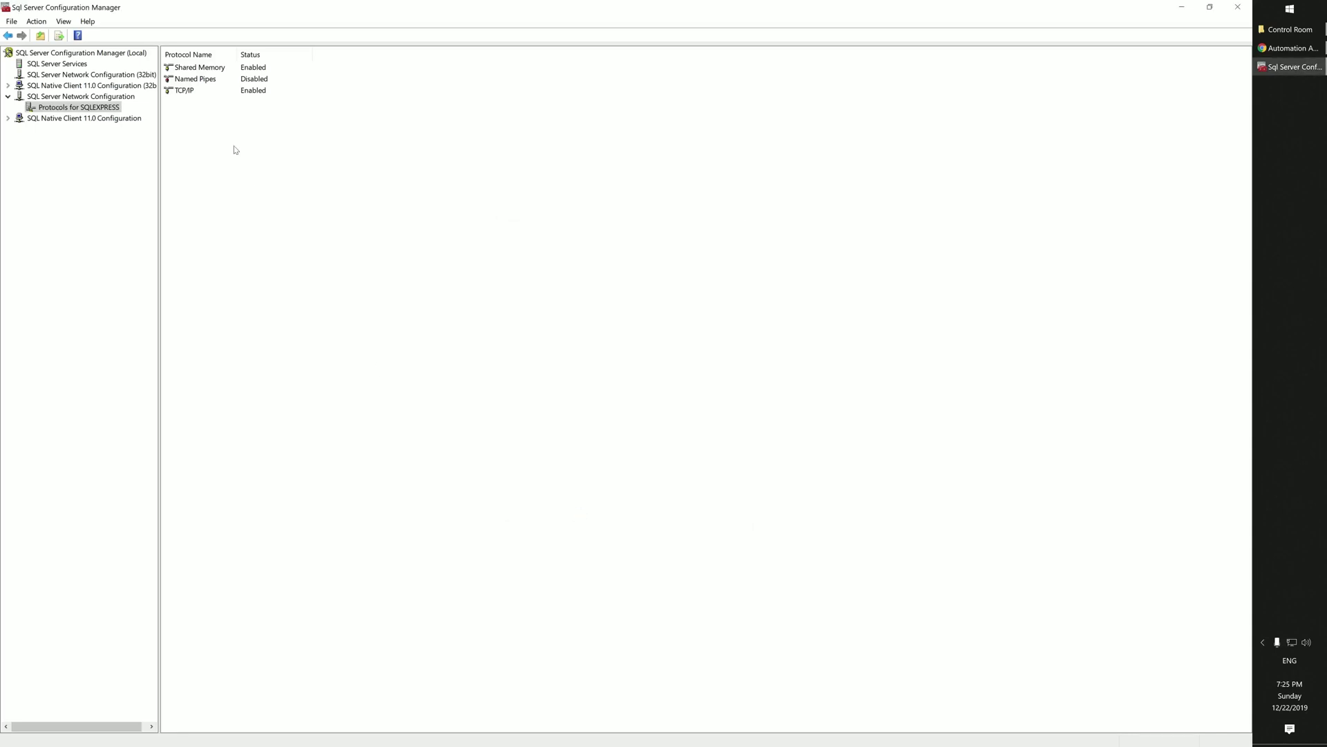
# Step: Restart the SQL Server (SQLEXPRESS) service under SQL Server Services, then close the manager
pyautogui.click(81, 64)
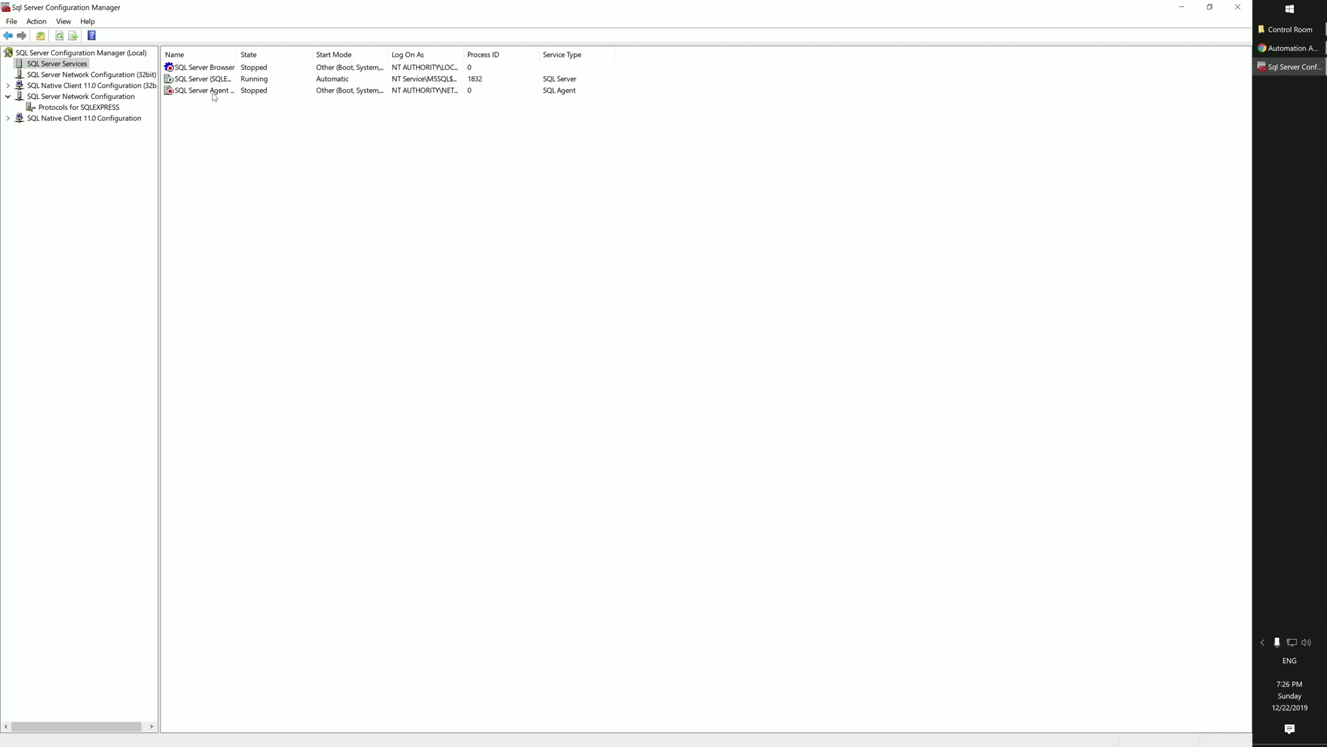
pyautogui.doubleClick(239, 55)
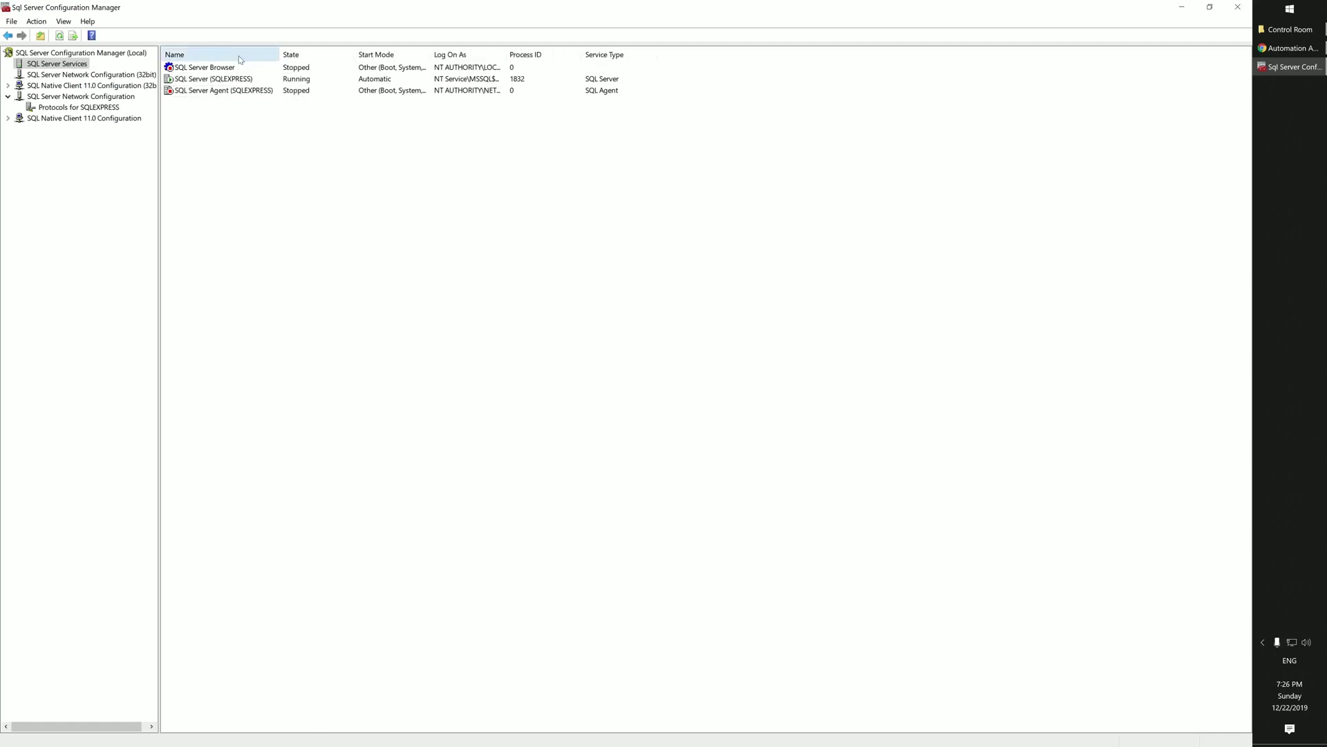
pyautogui.rightClick(222, 81)
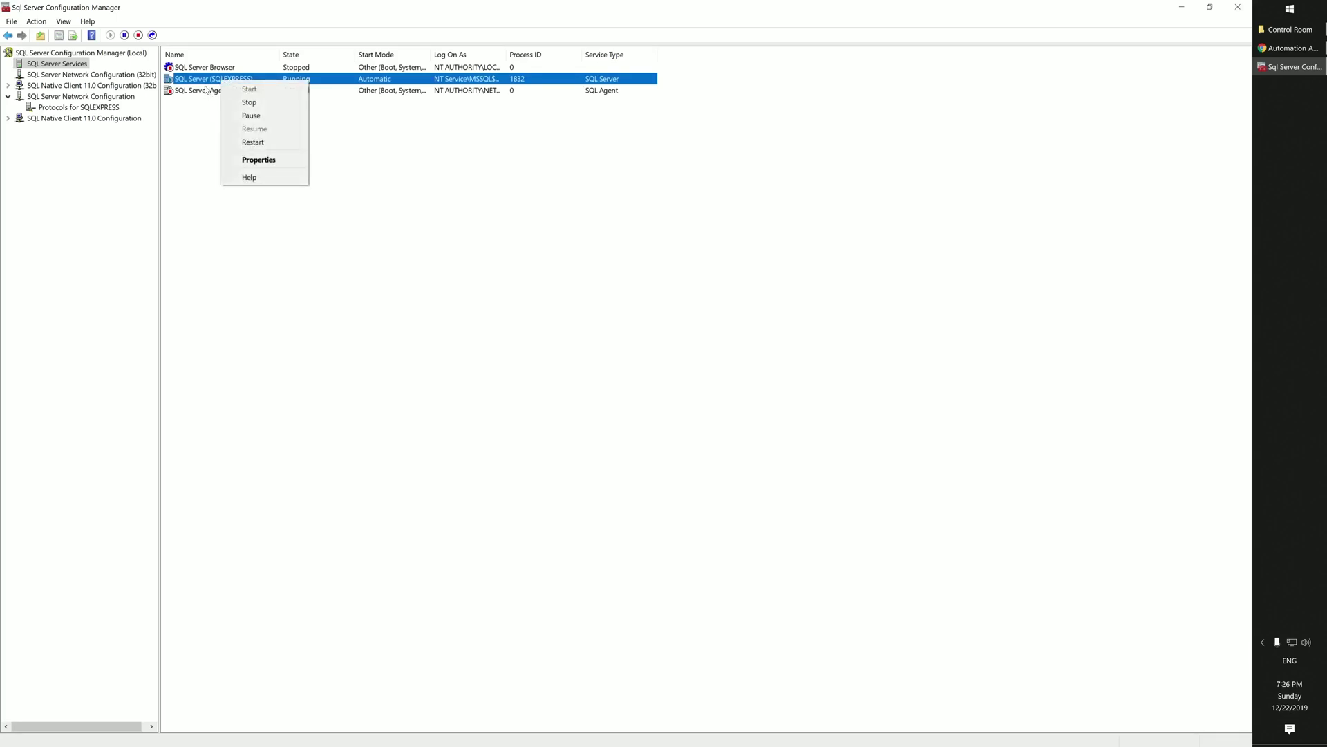
pyautogui.click(255, 142)
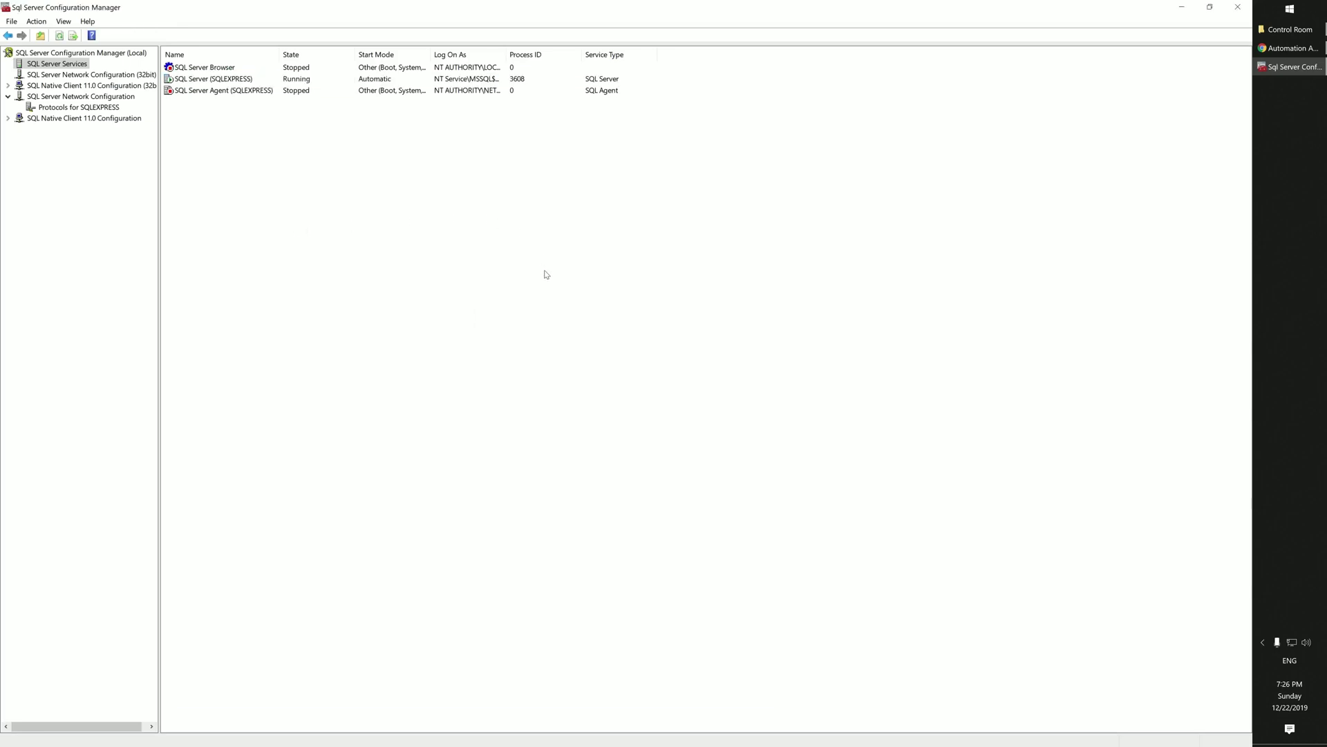
pyautogui.click(1236, 8)
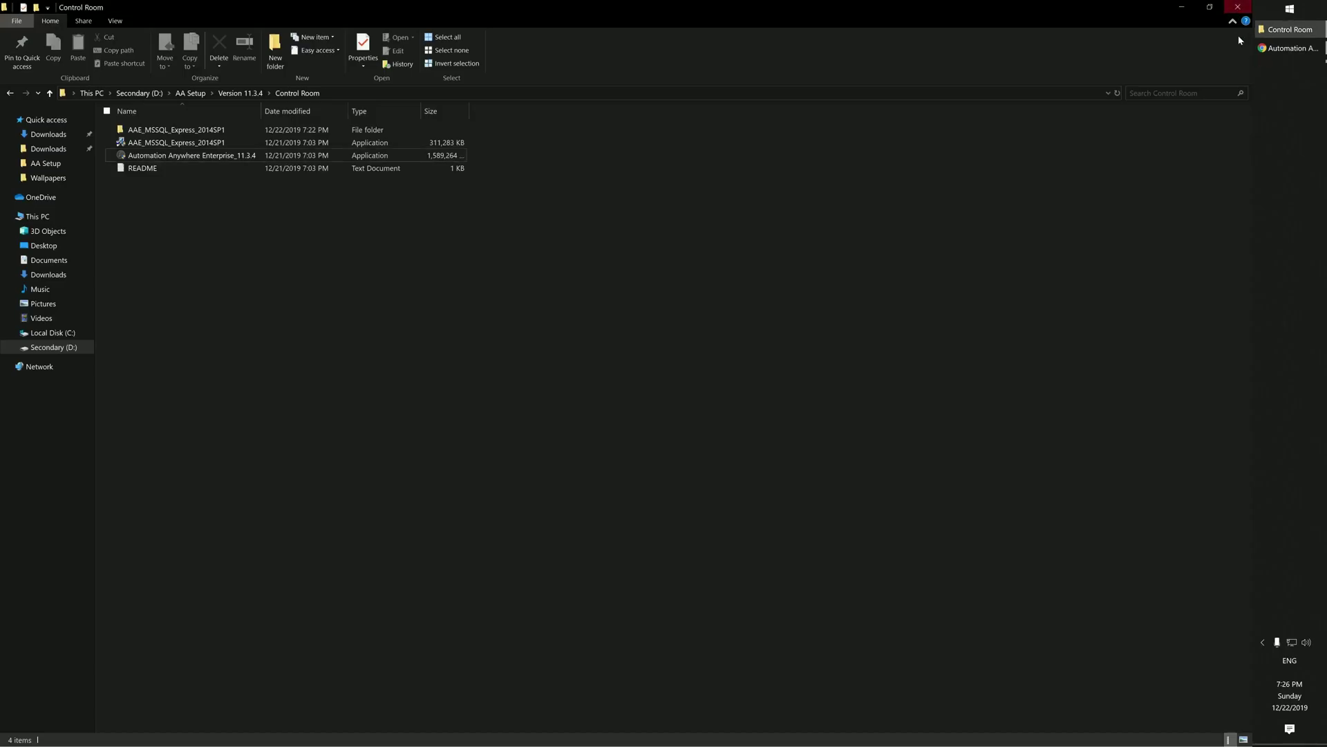
# Step: Launch the Automation Anywhere Enterprise installer and install the Visual C++ 2013 Redistributable prerequisite
pyautogui.doubleClick(157, 158)
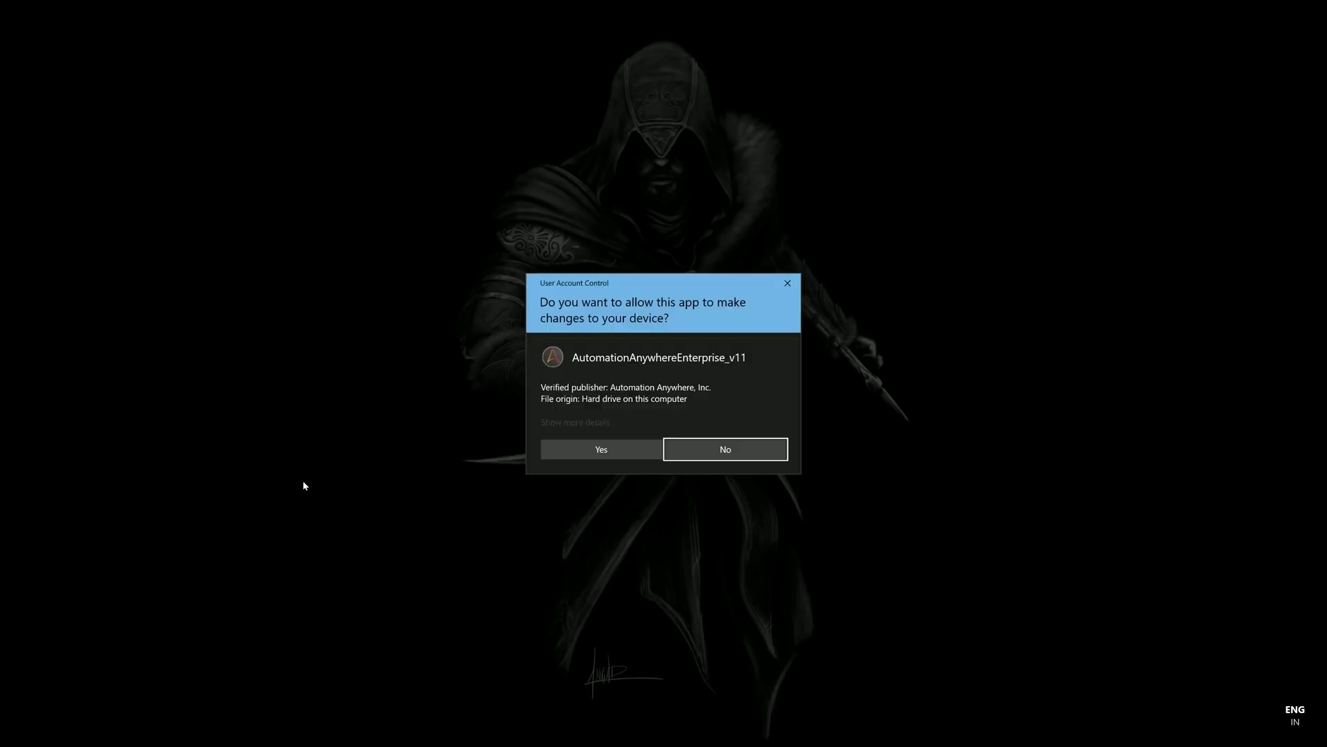
pyautogui.click(593, 450)
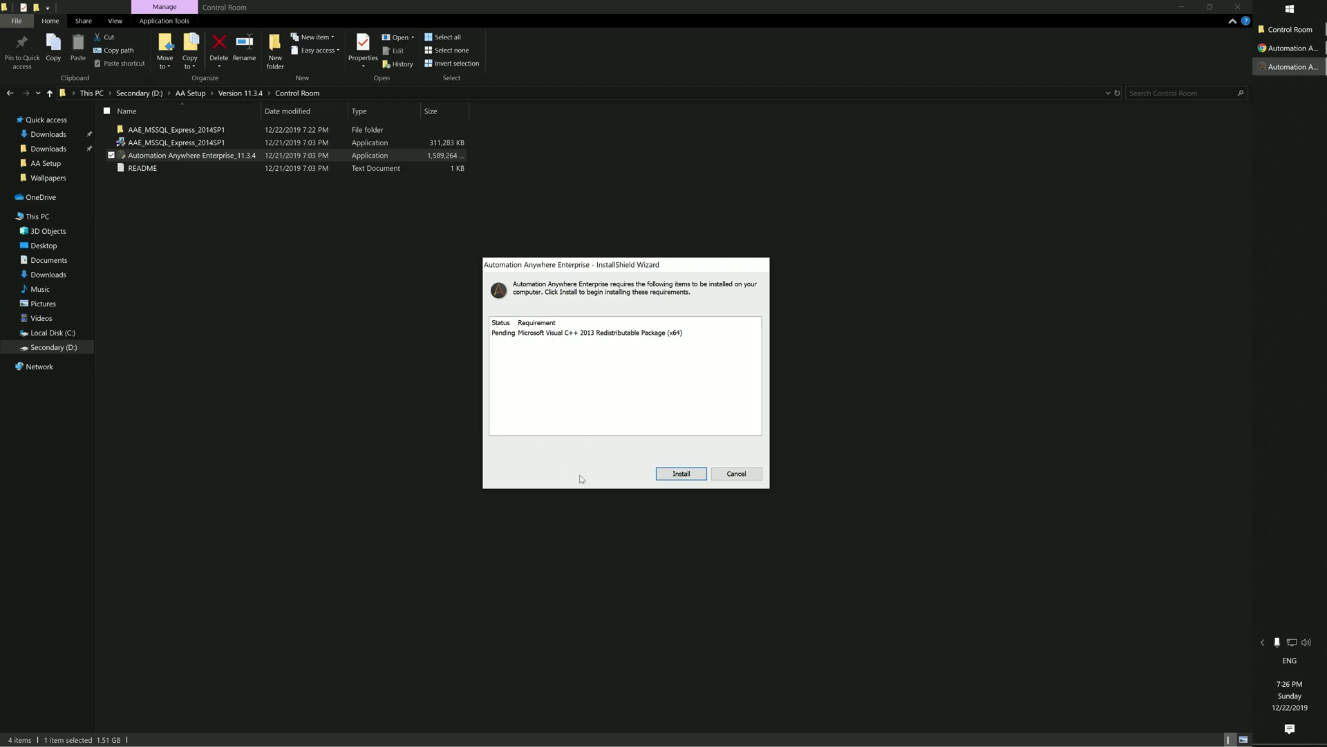
pyautogui.click(668, 477)
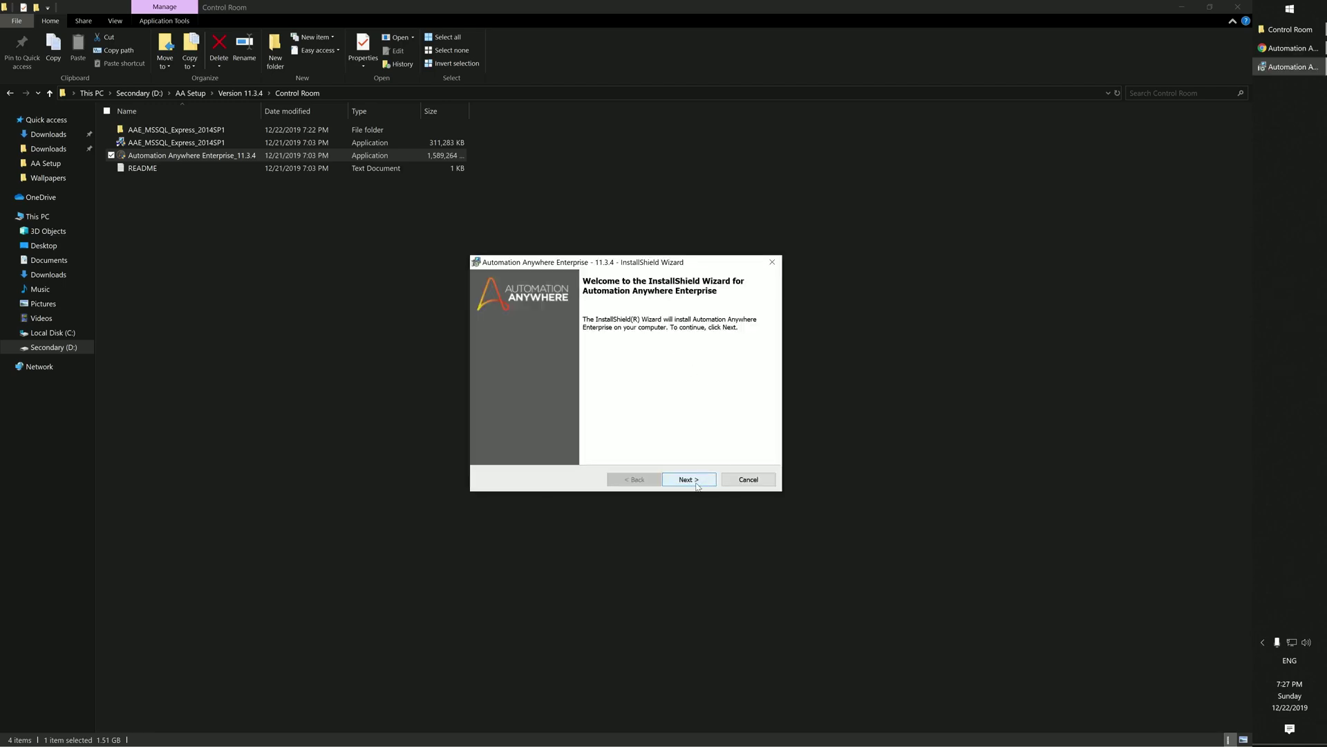
# Step: Accept the license agreement and continue past the unmet prerequisite warning
pyautogui.click(698, 487)
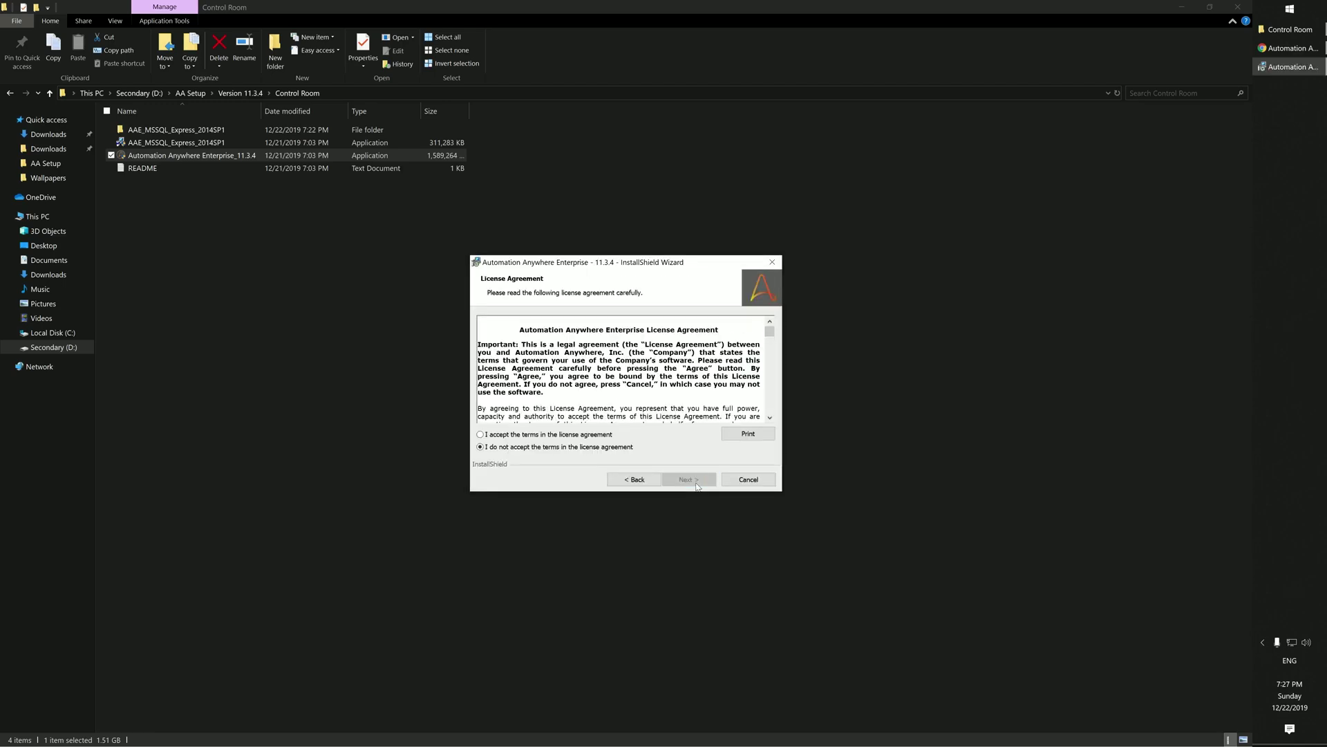
pyautogui.click(584, 435)
pyautogui.click(681, 480)
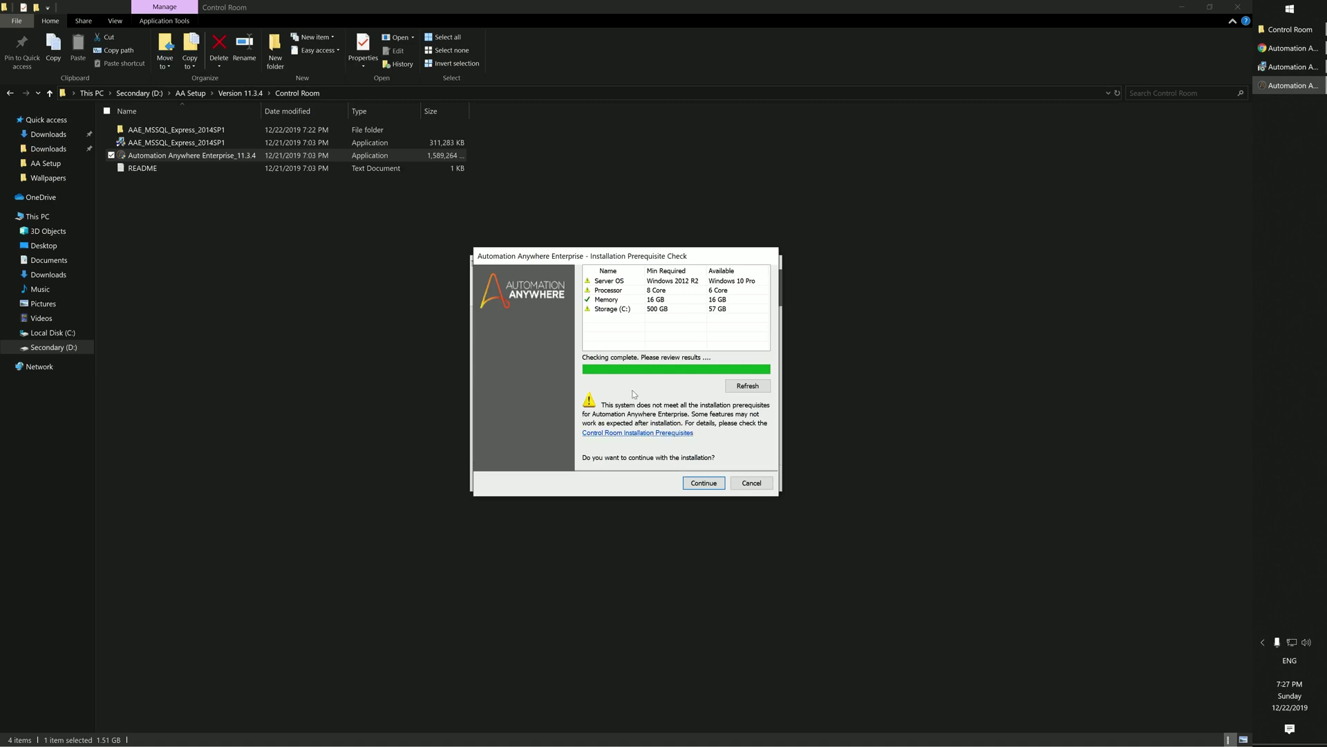
pyautogui.click(713, 484)
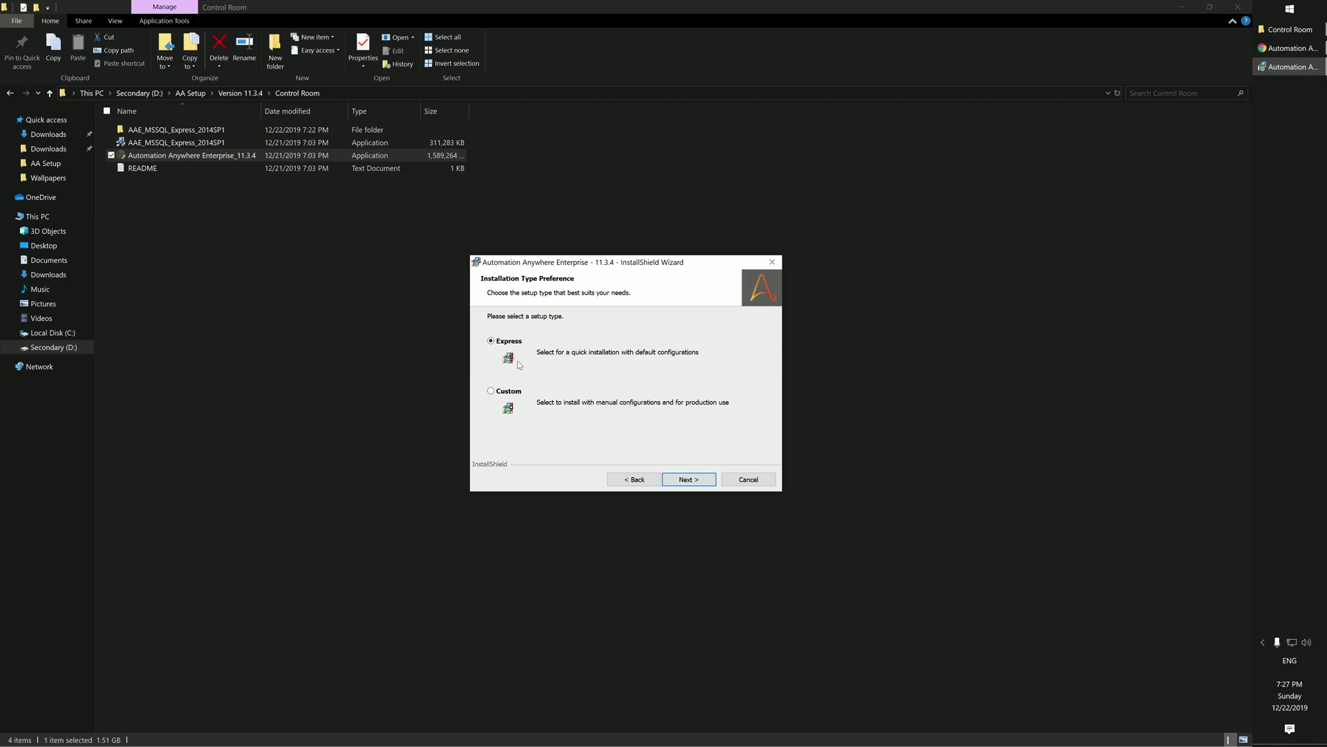
# Step: Keep the Express installation type and default database settings with port 1433
pyautogui.click(690, 480)
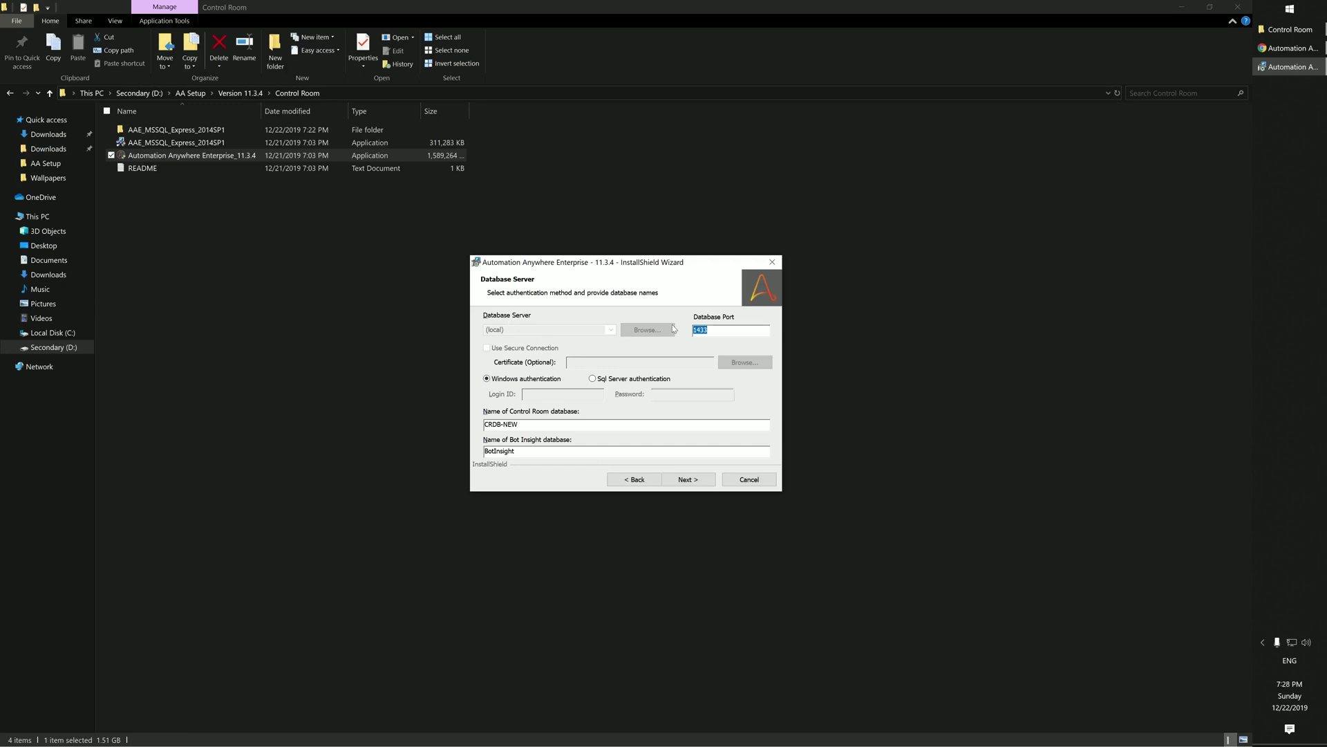
pyautogui.click(727, 327)
pyautogui.click(689, 480)
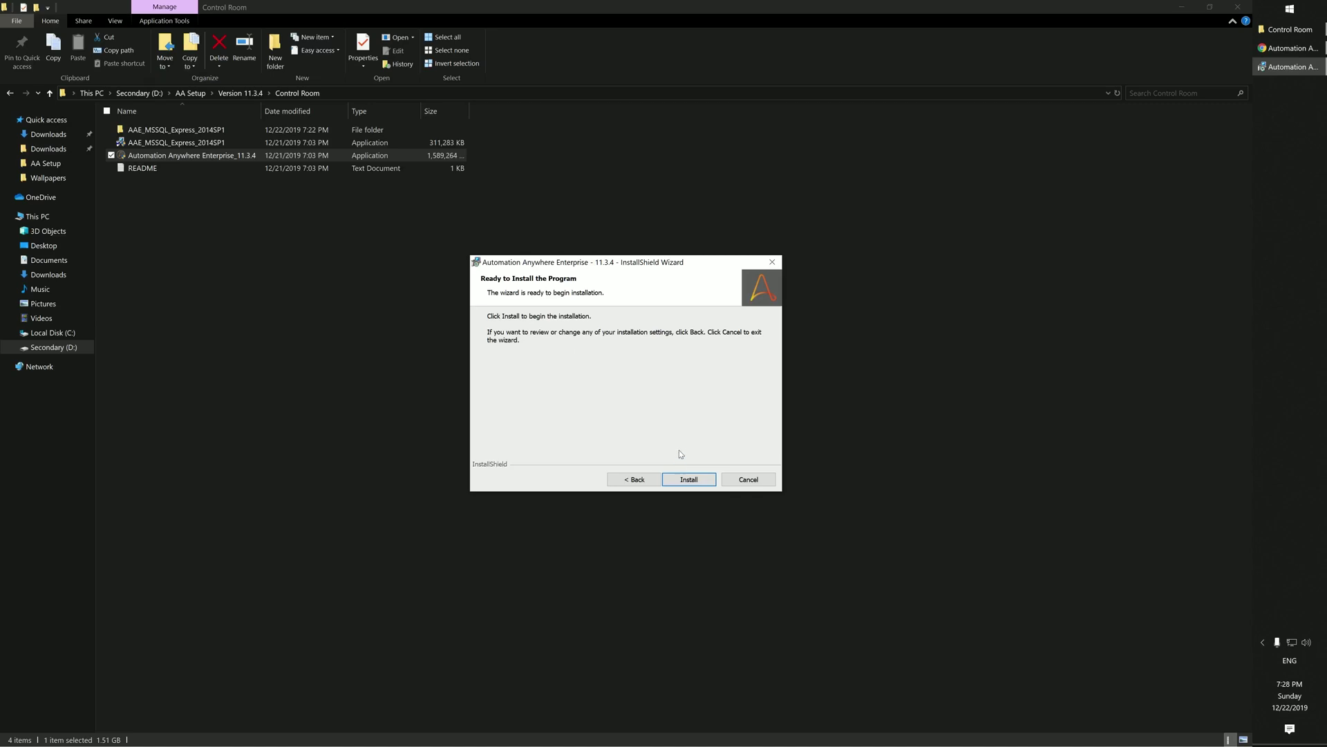
# Step: Install Automation Anywhere Enterprise, then finish with 'Launch Automation Anywhere Enterprise' left checked
pyautogui.click(690, 480)
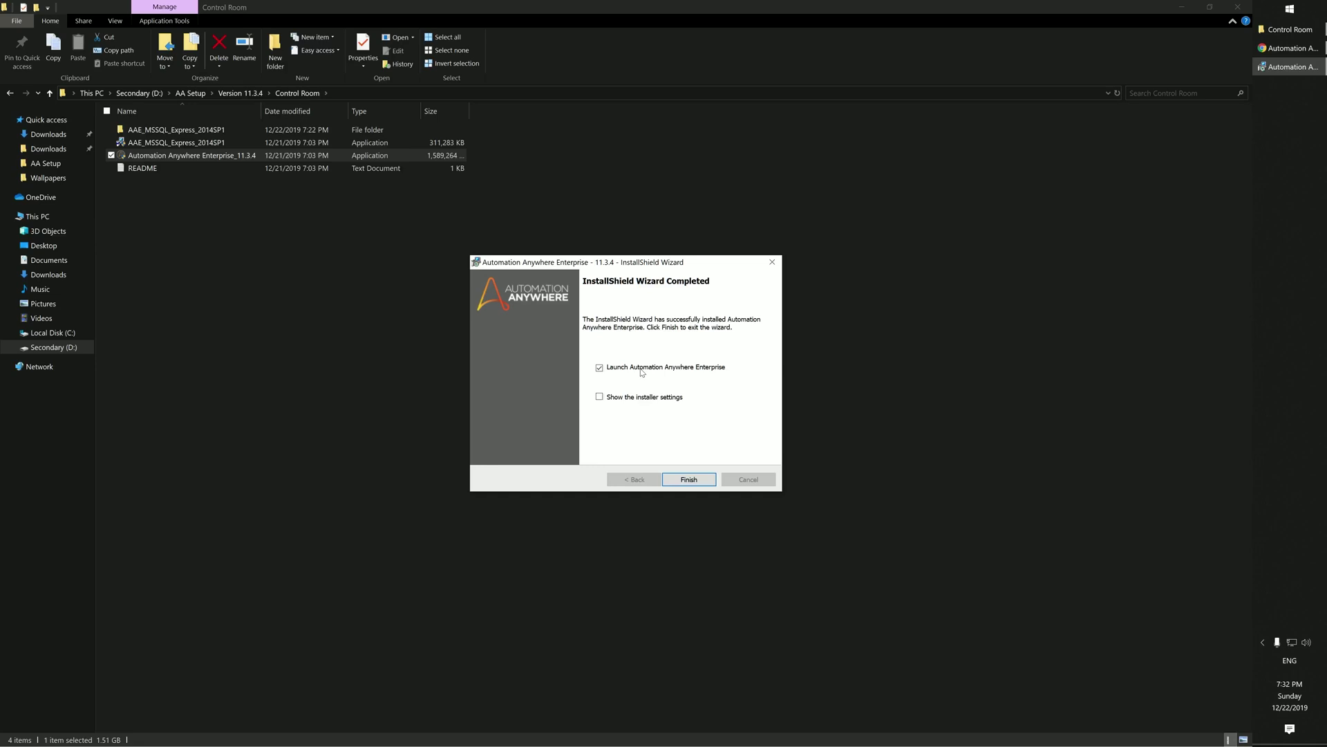
pyautogui.click(688, 479)
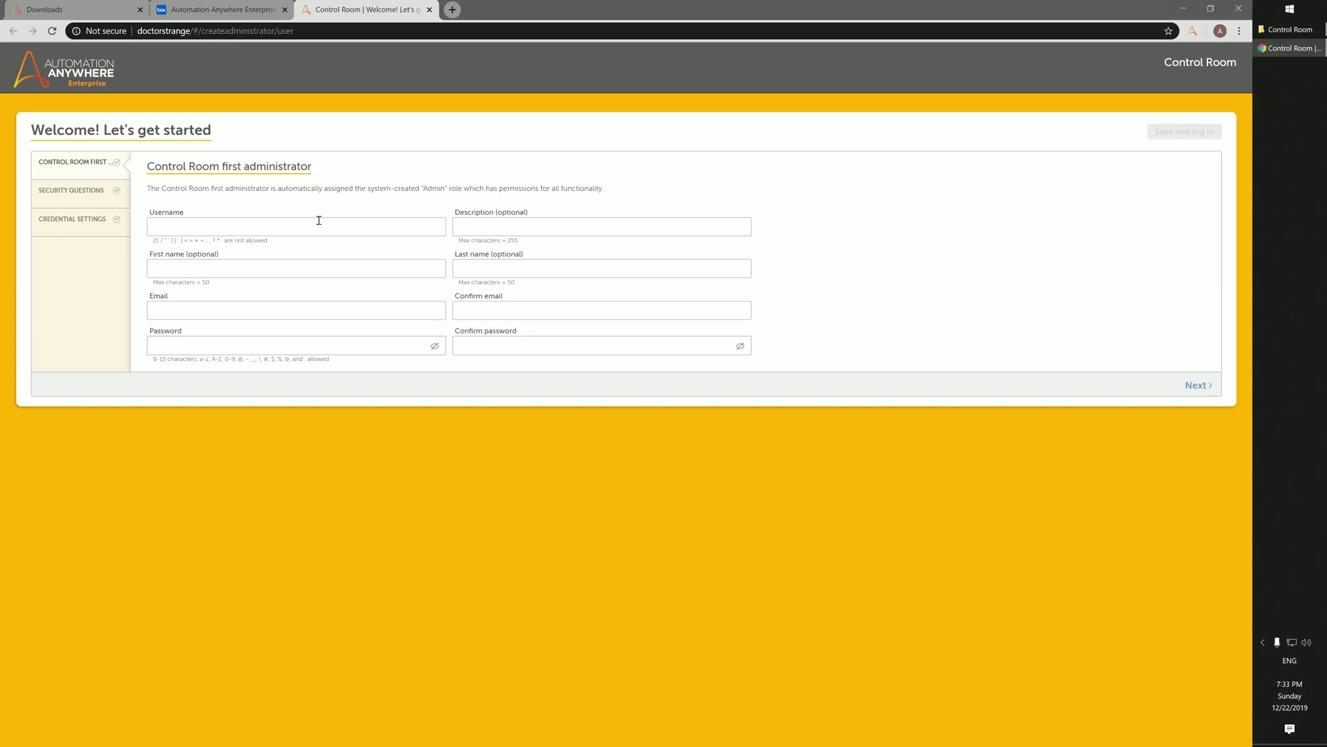
# Step: Enter username 'Admin' and description 'Administrator' for the first administrator
pyautogui.write('Admin')
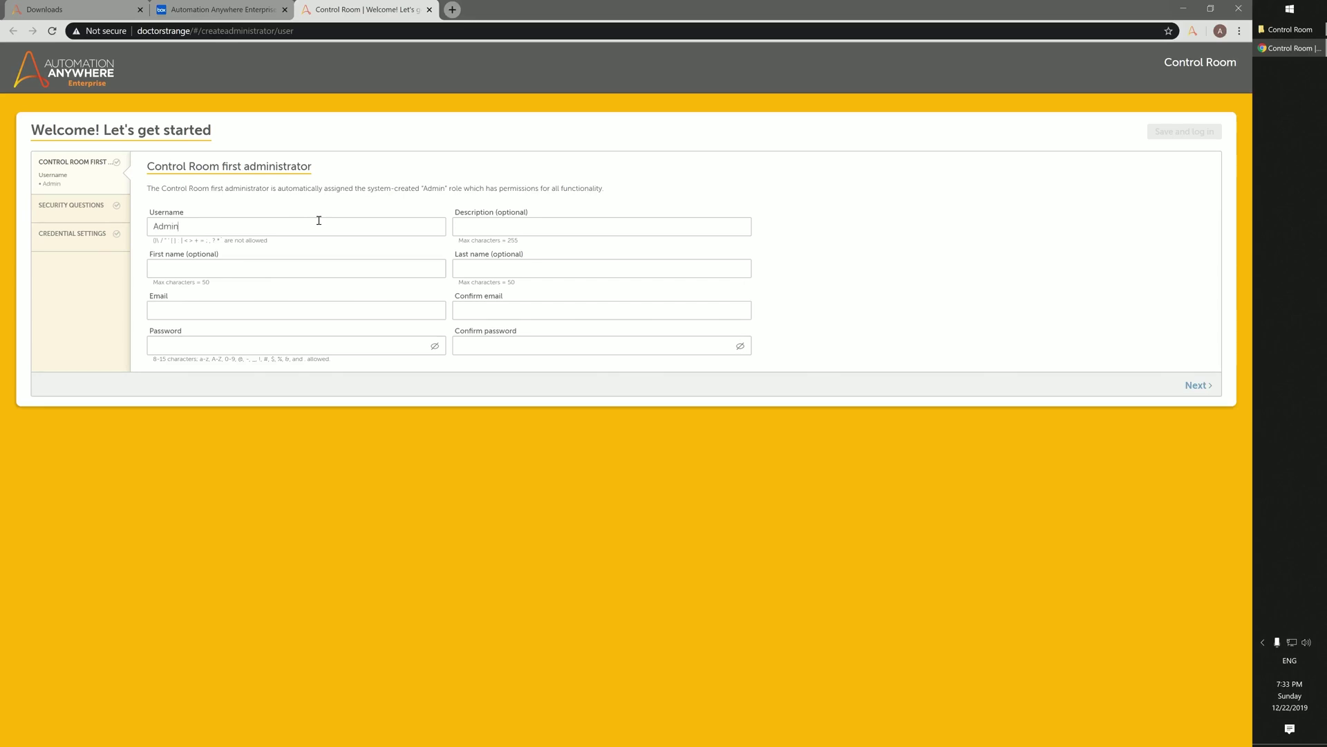
pyautogui.press('Tab')
pyautogui.write('Admi')
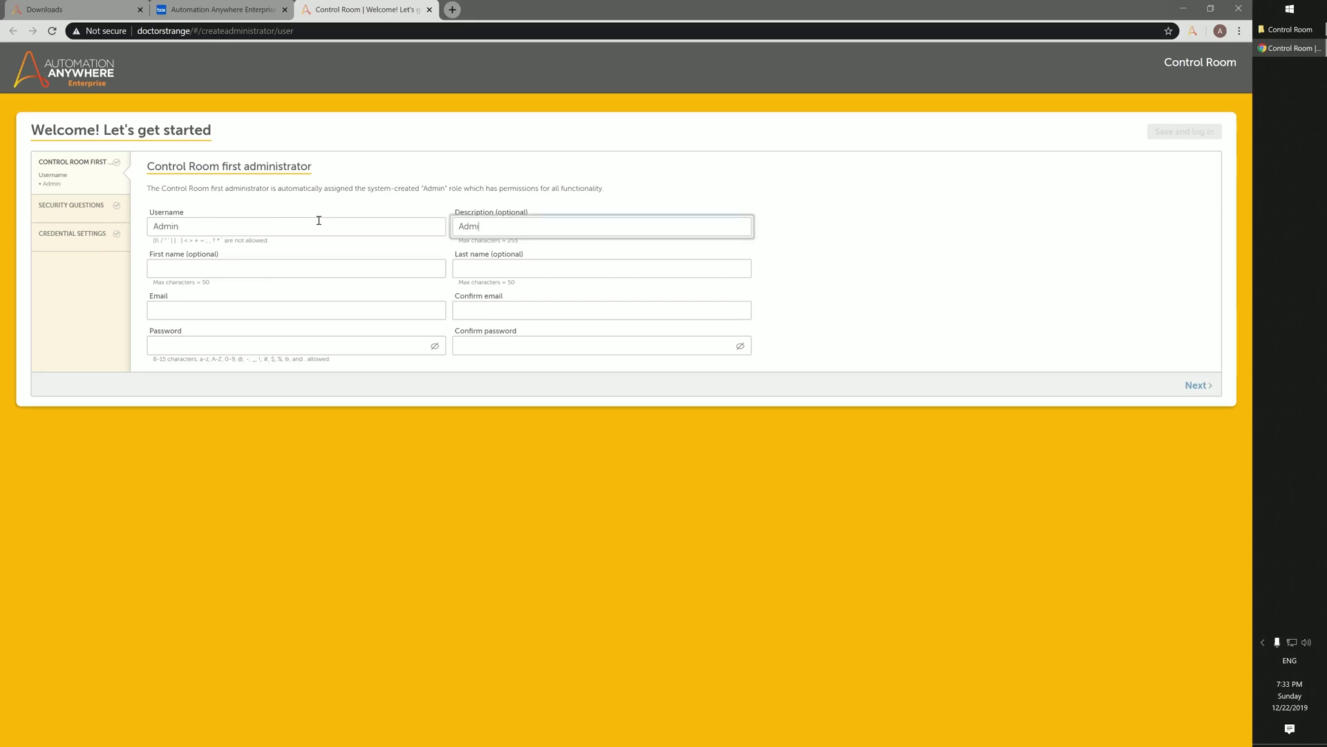
pyautogui.write('nistrator')
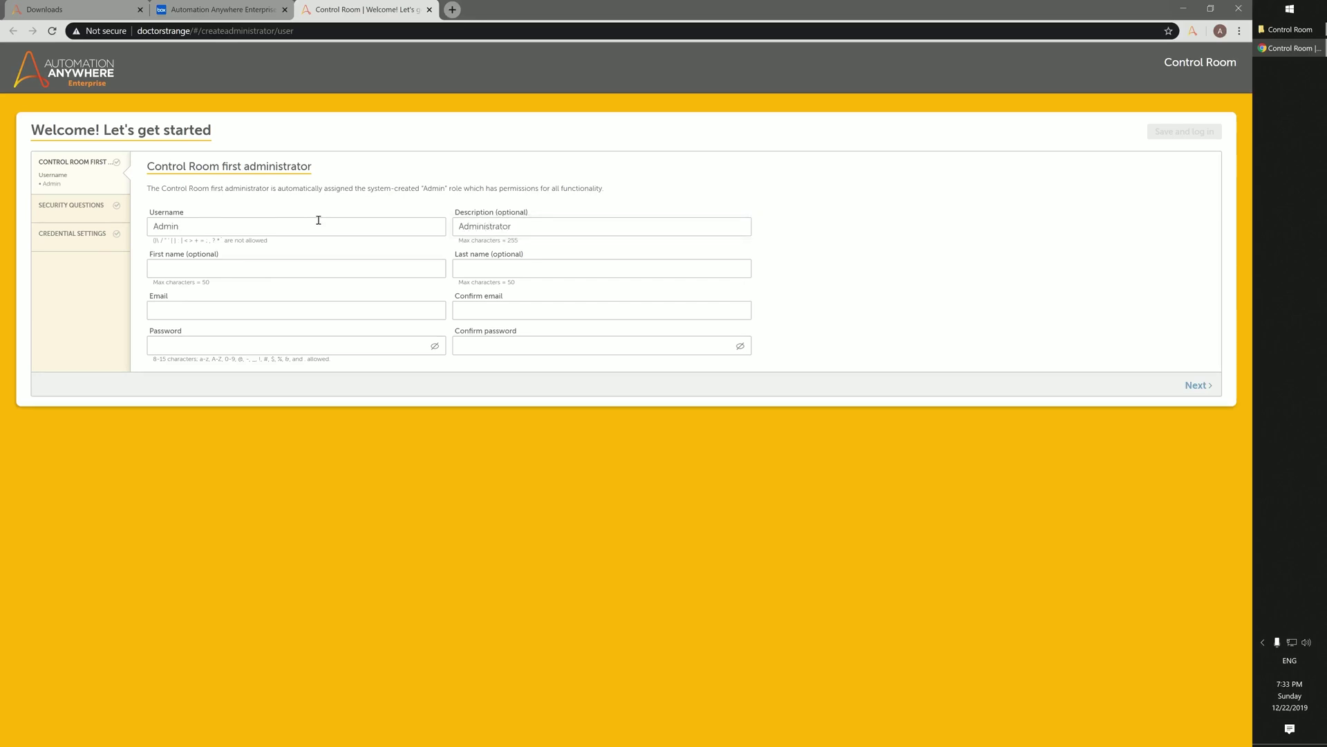
pyautogui.press('Tab')
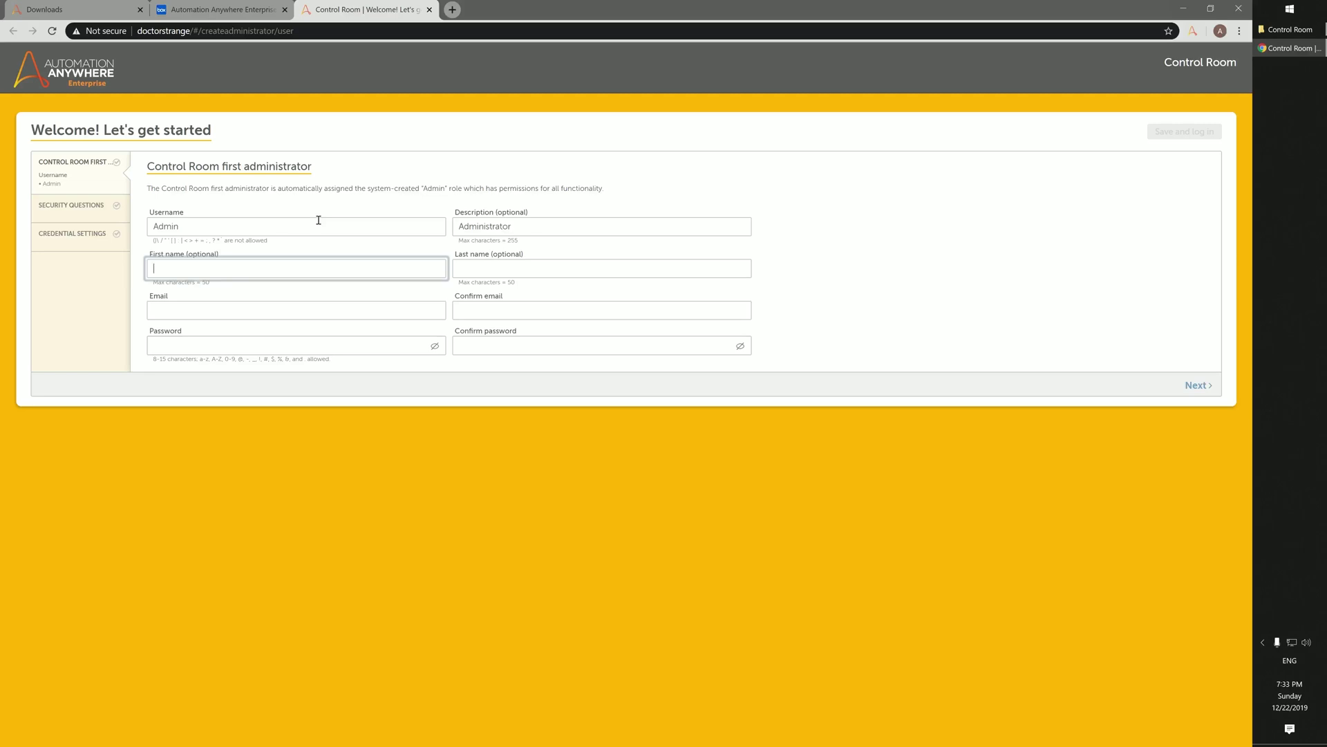
pyautogui.press('Tab')
pyautogui.press('Tab')
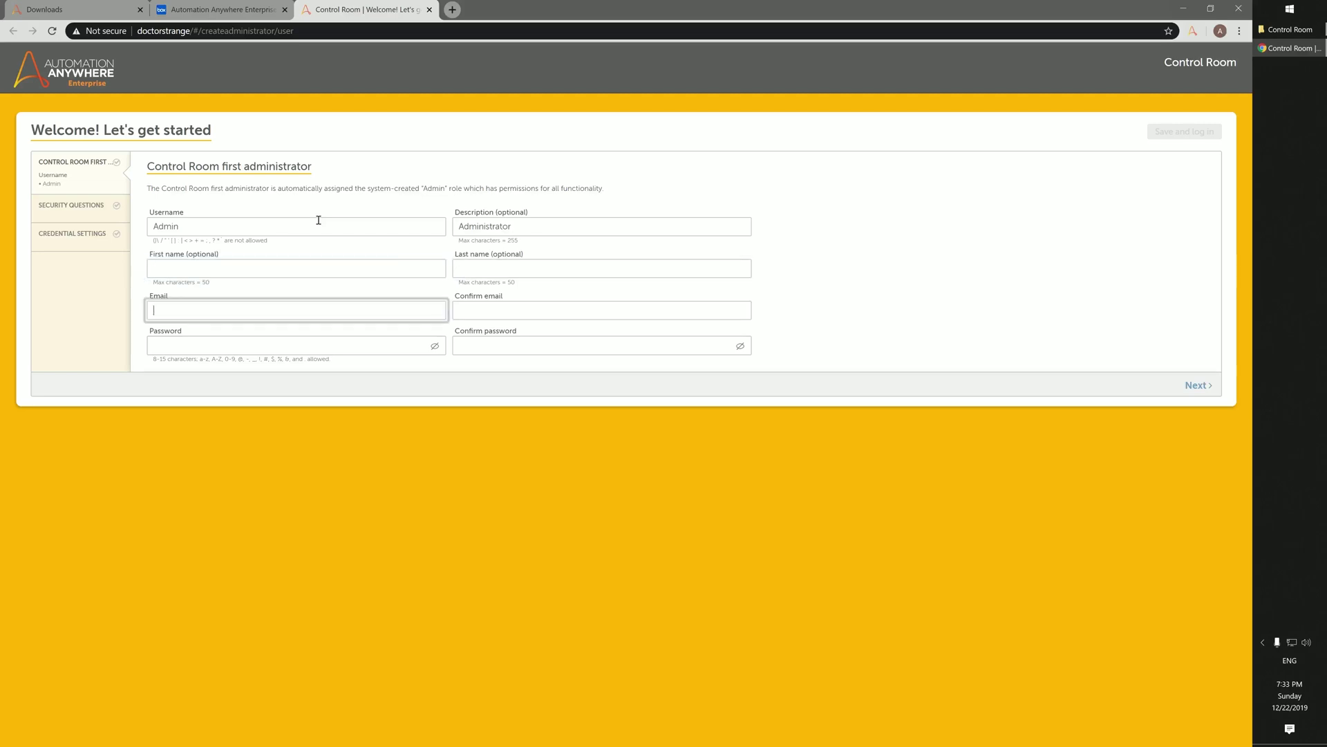
# Step: Fill in the administrator's e-mail address and paste it into the confirmation field
pyautogui.write('letsautom')
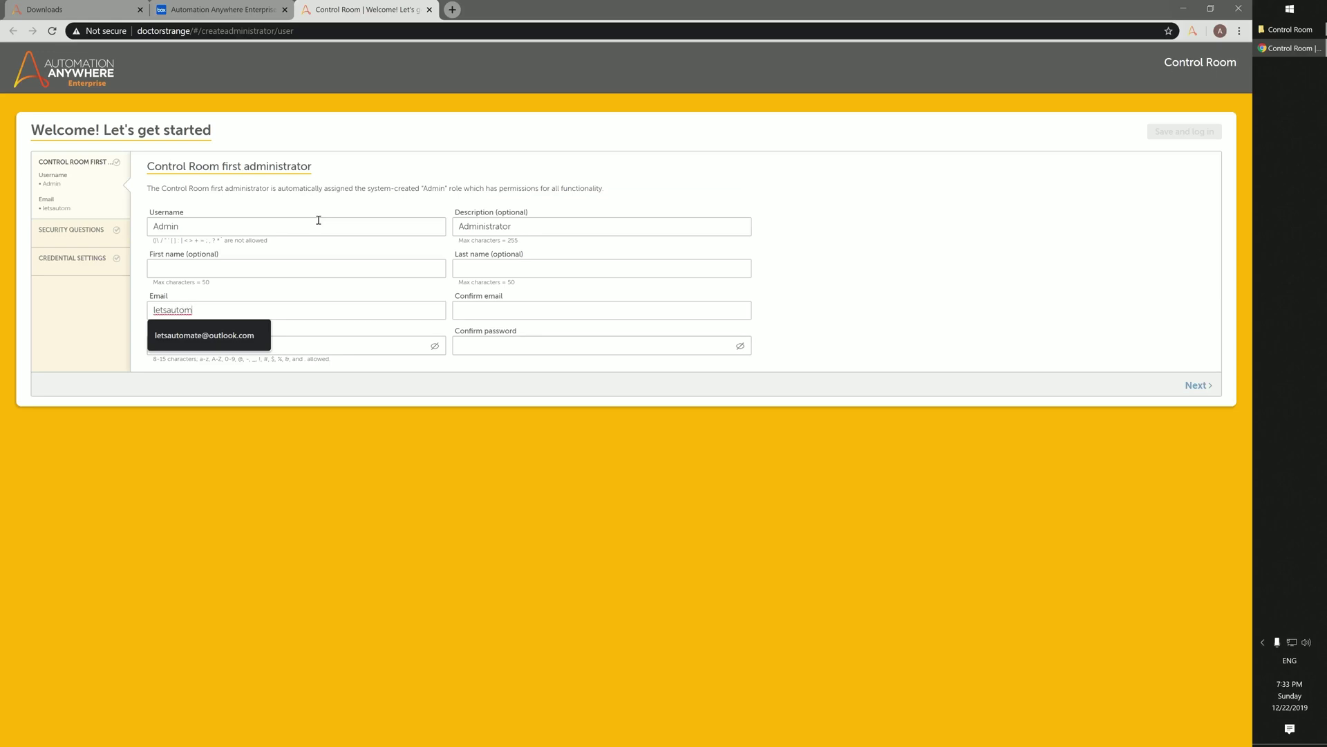
pyautogui.write('ate')
pyautogui.press('Down')
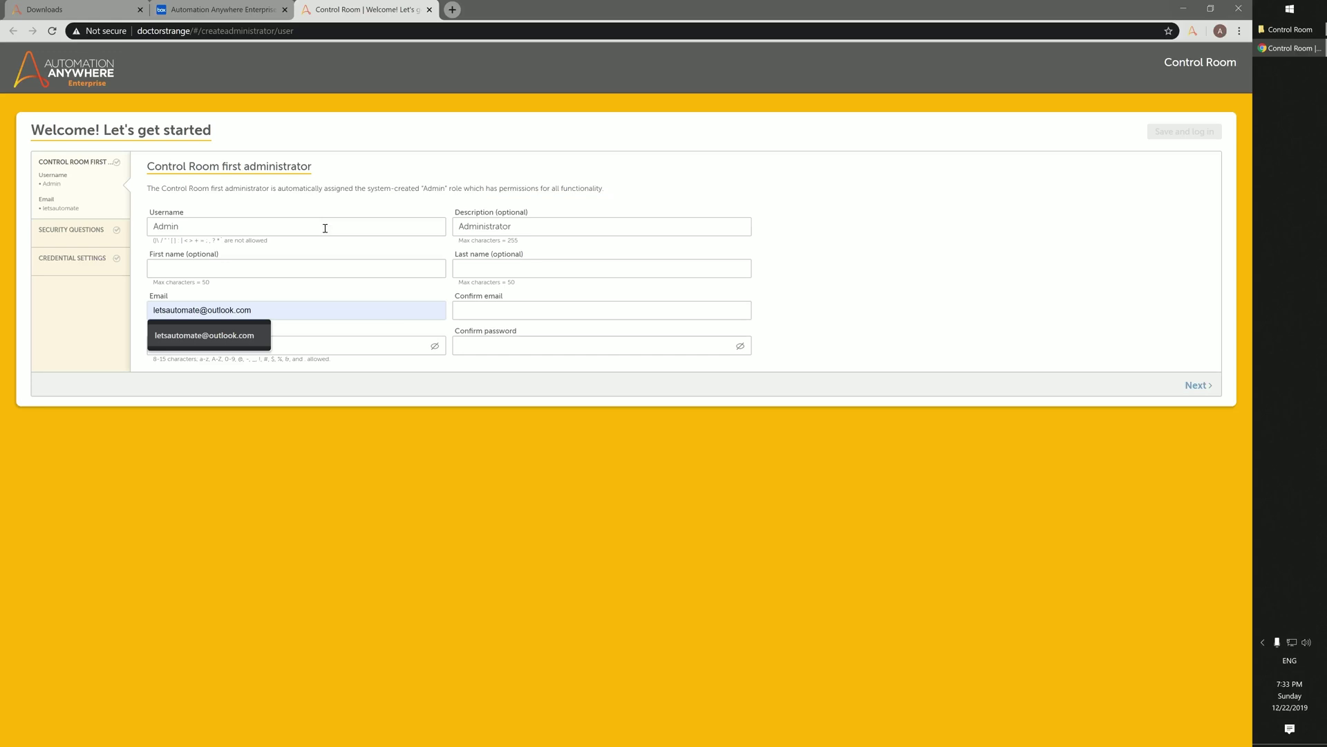
pyautogui.click(245, 335)
pyautogui.moveTo(276, 309); pyautogui.dragTo(149, 309)
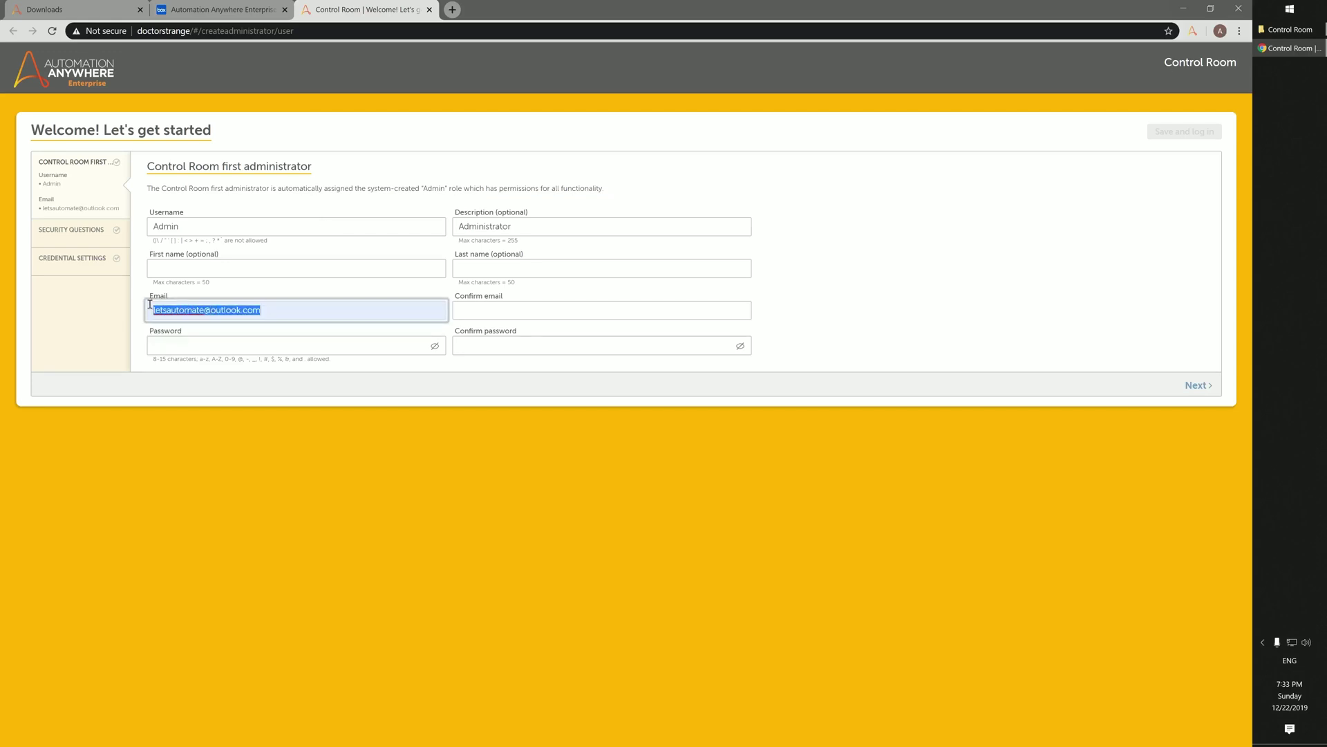
pyautogui.click(559, 311)
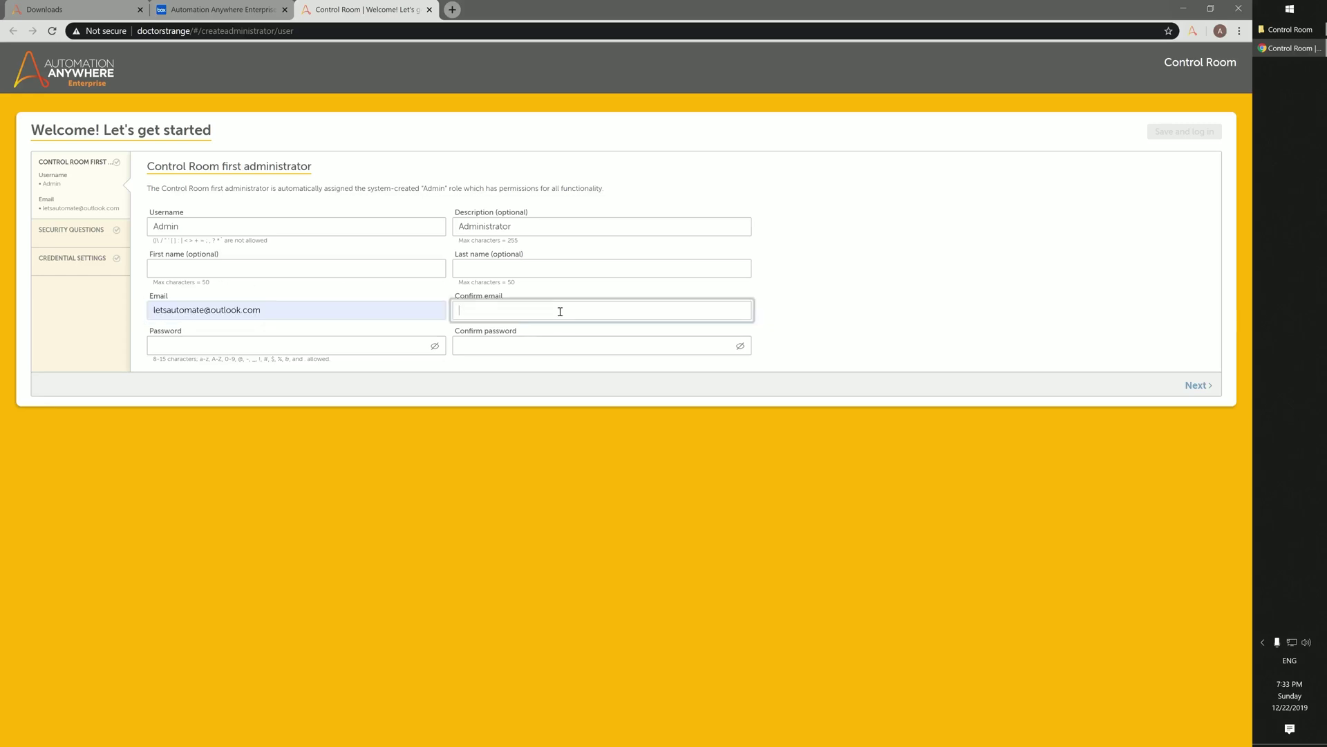
pyautogui.hotkey('ctrl', 'v')
# Step: Enter and confirm the administrator password, then continue to security questions
pyautogui.click(355, 344)
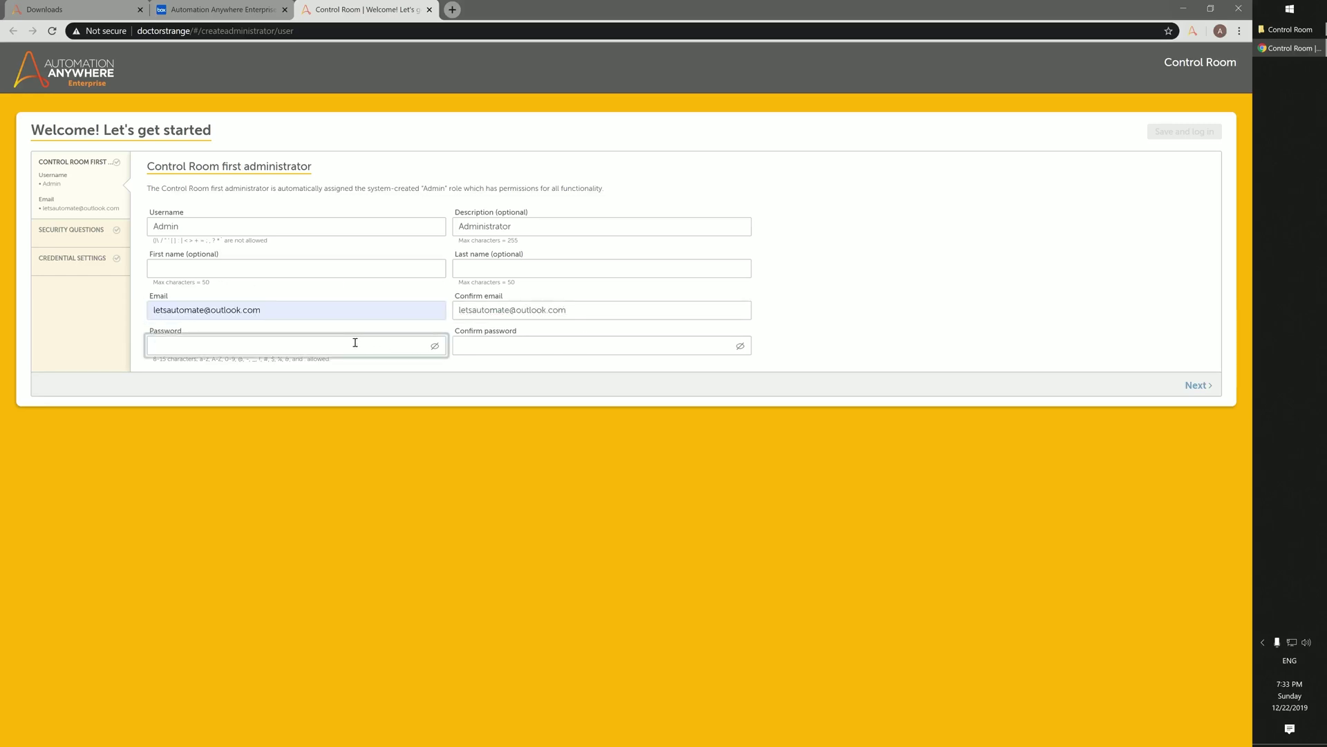
pyautogui.write('••••••••••')
pyautogui.press('Tab')
pyautogui.write('••••••')
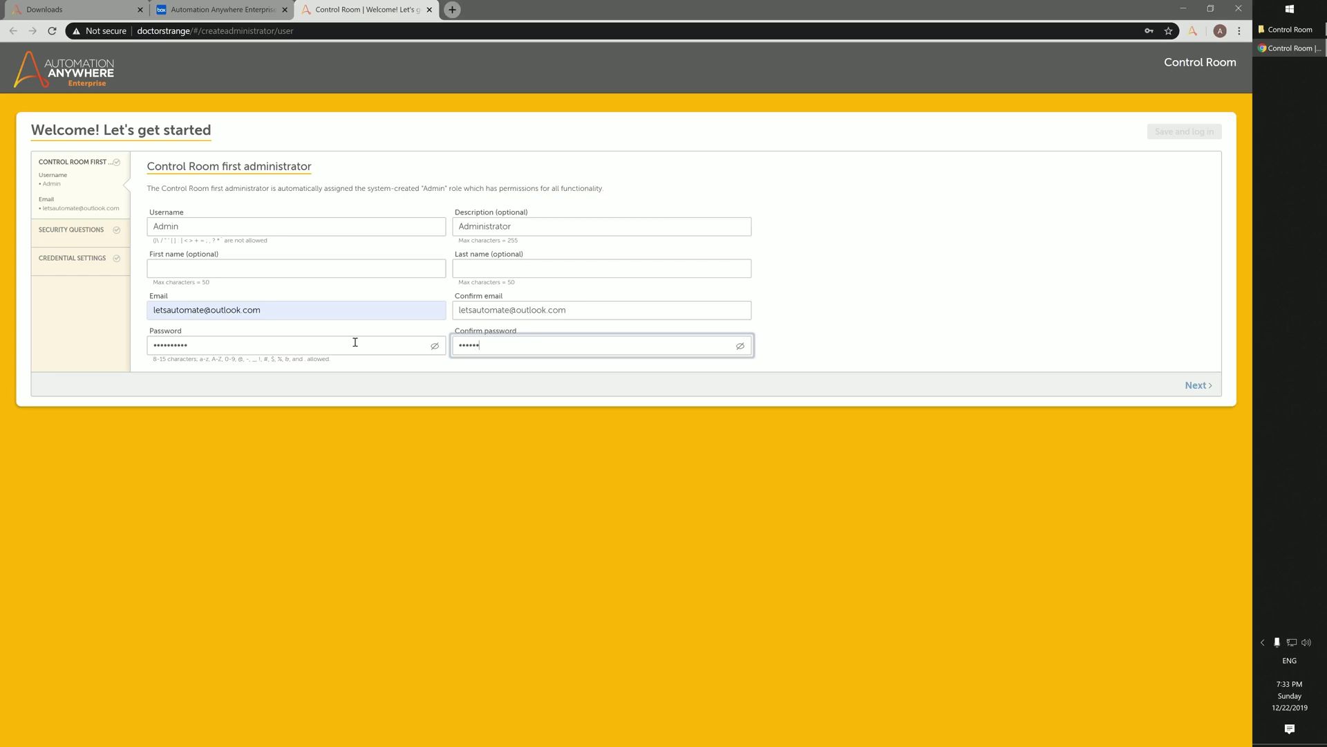
pyautogui.write('••••')
pyautogui.click(1198, 385)
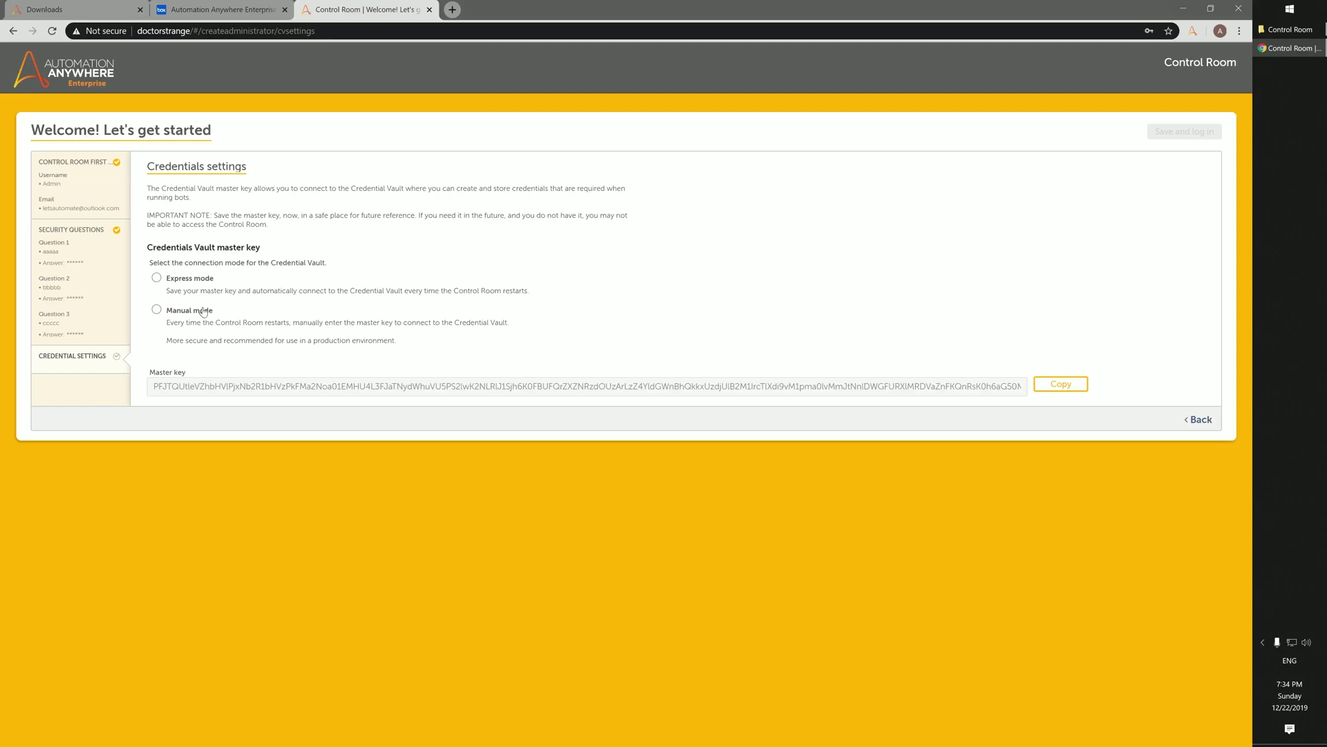
# Step: Choose Express mode, paste the copied master key into Notepad, then save the setup
pyautogui.click(176, 284)
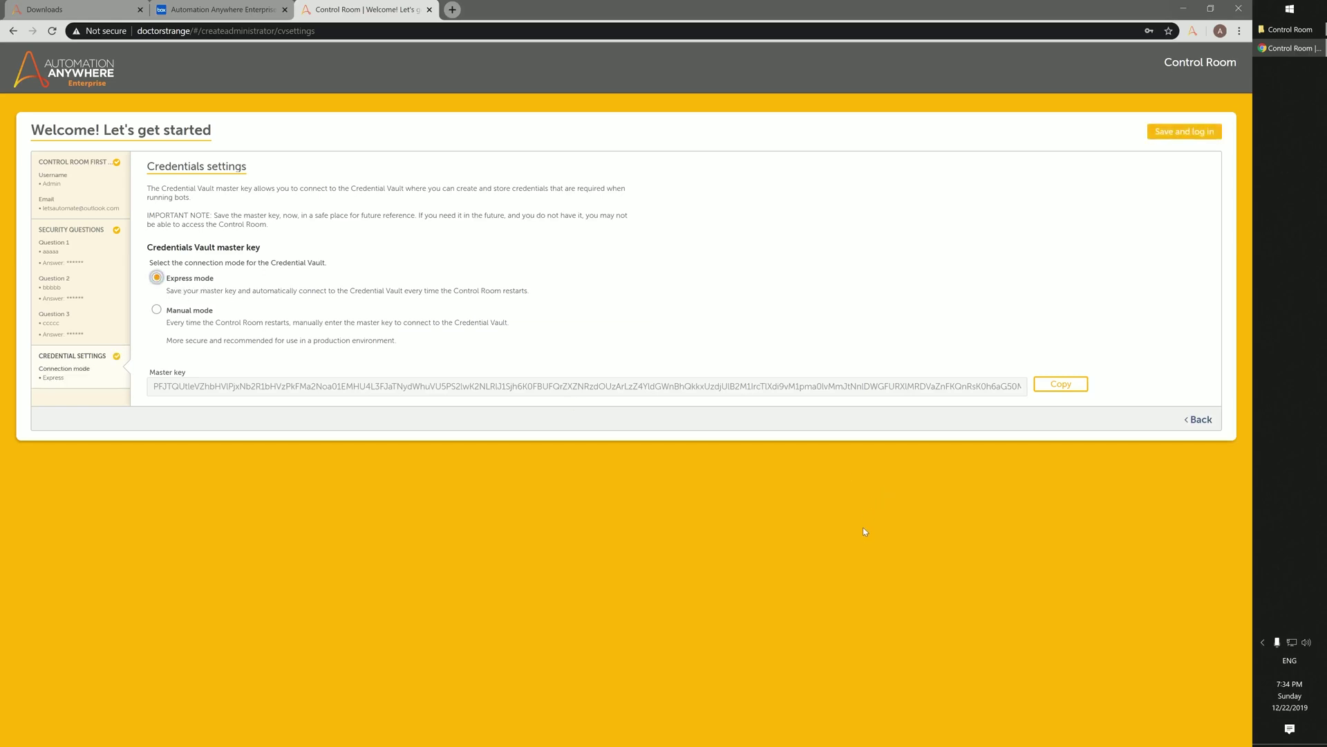
pyautogui.click(1063, 386)
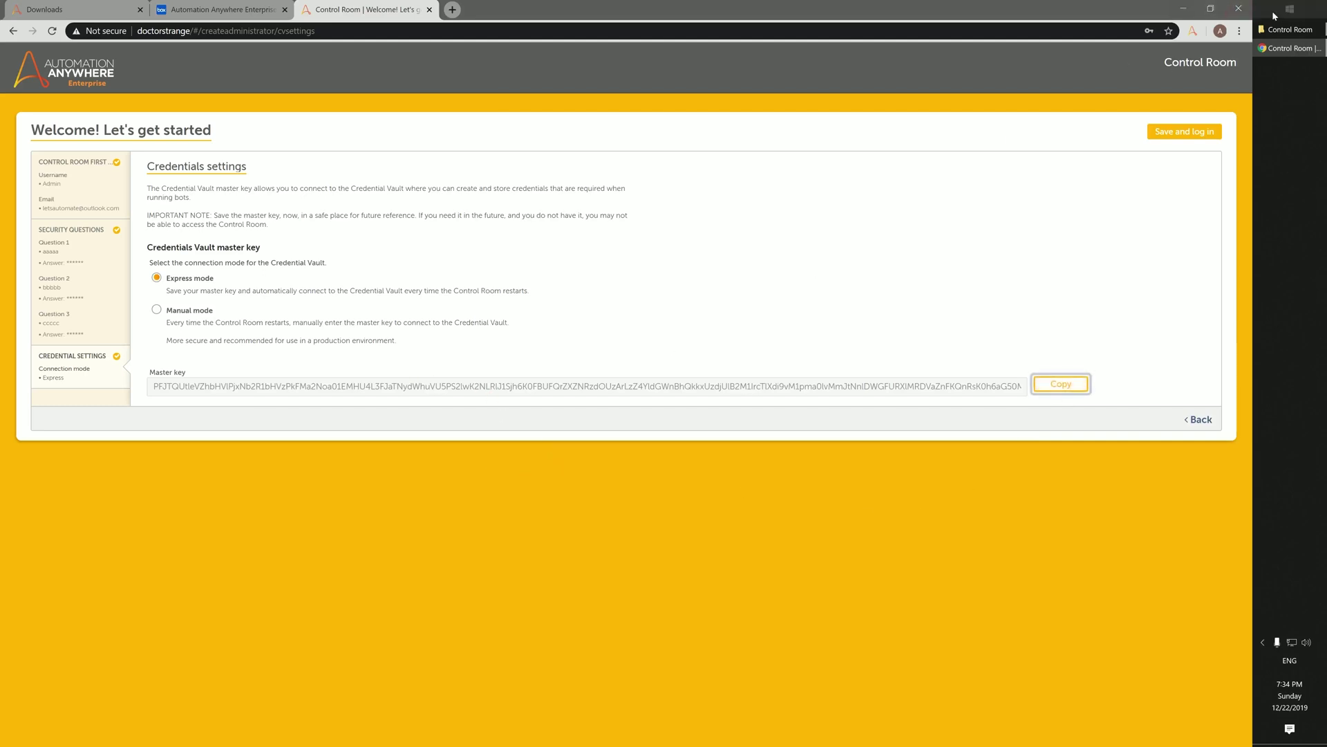
pyautogui.click(1290, 10)
pyautogui.click(1290, 11)
pyautogui.write('notepad')
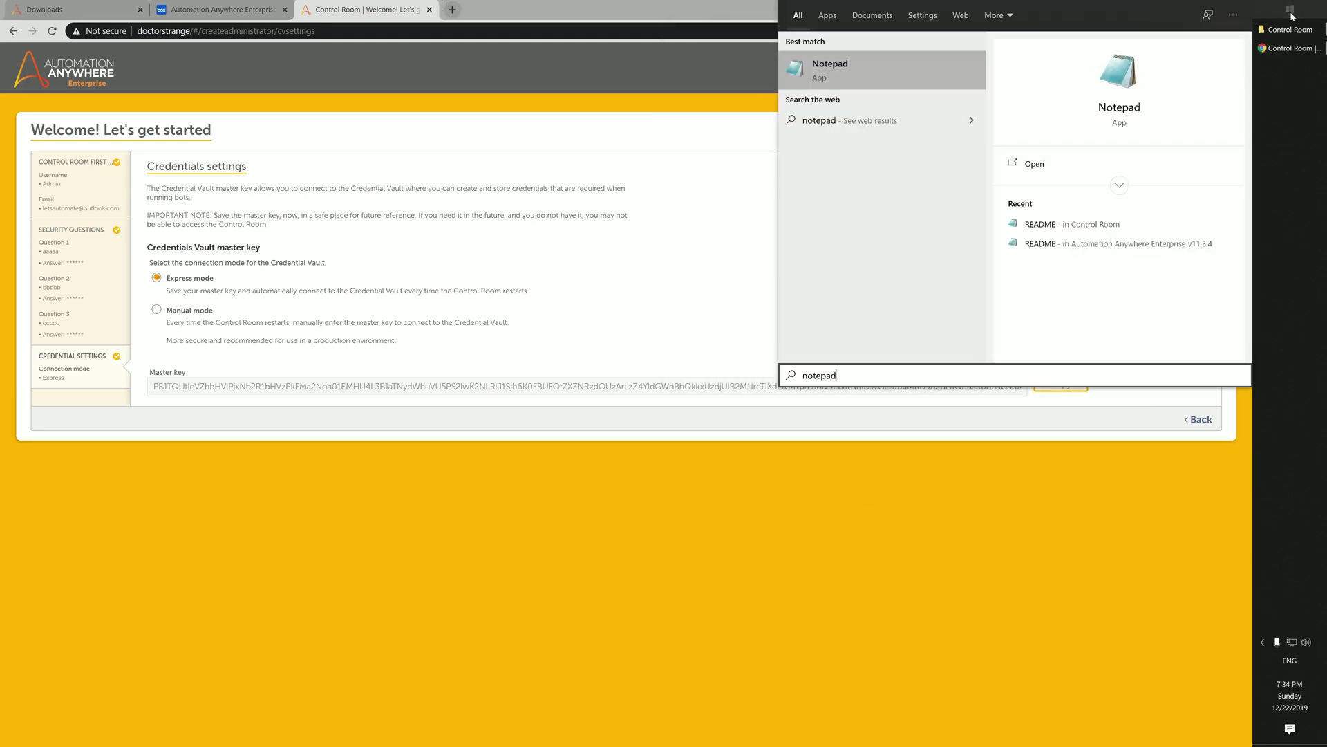
pyautogui.press('Return')
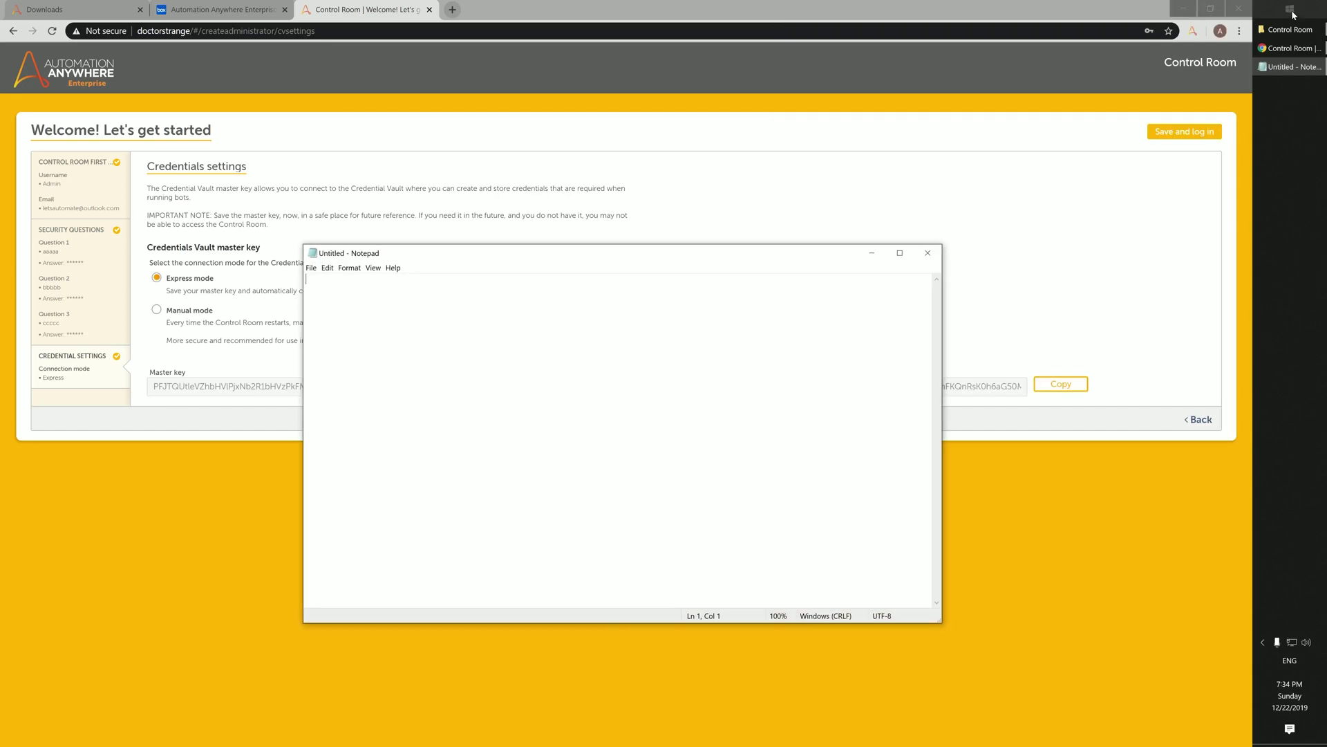
pyautogui.hotkey('ctrl', 'v')
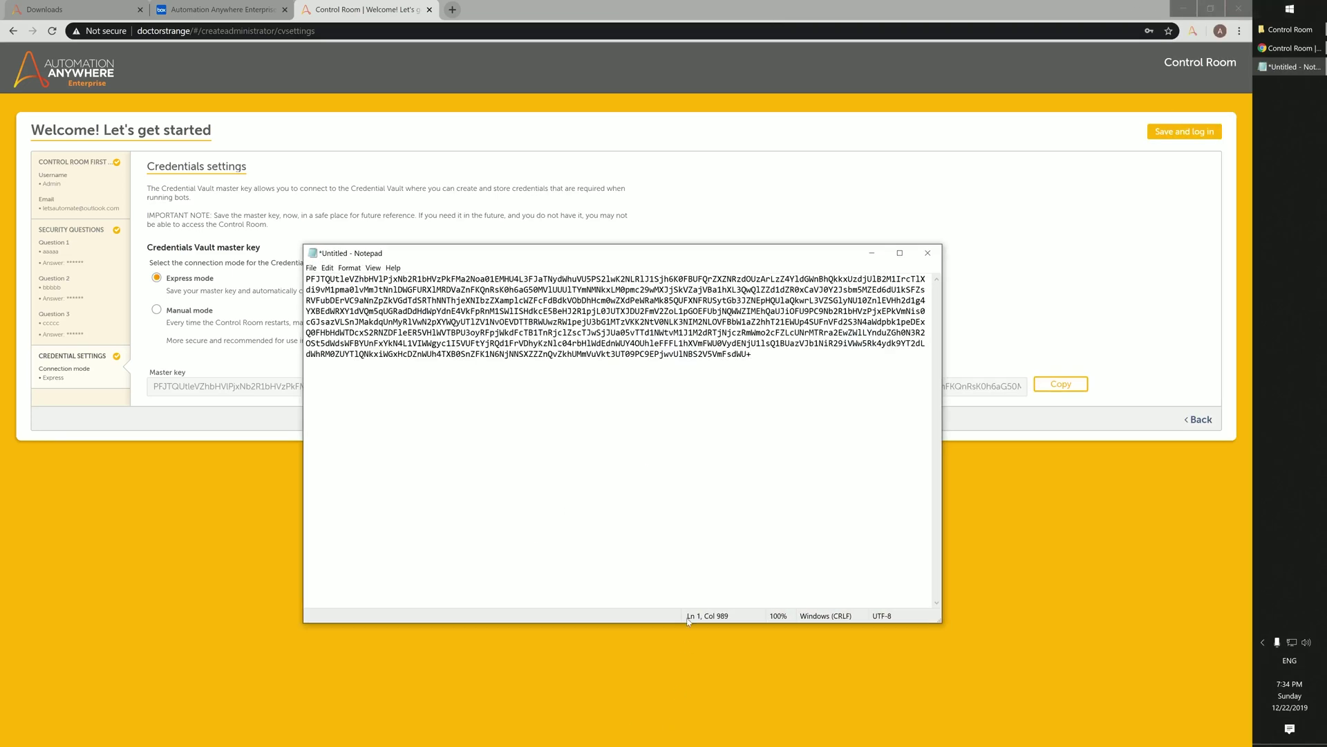
pyautogui.click(392, 731)
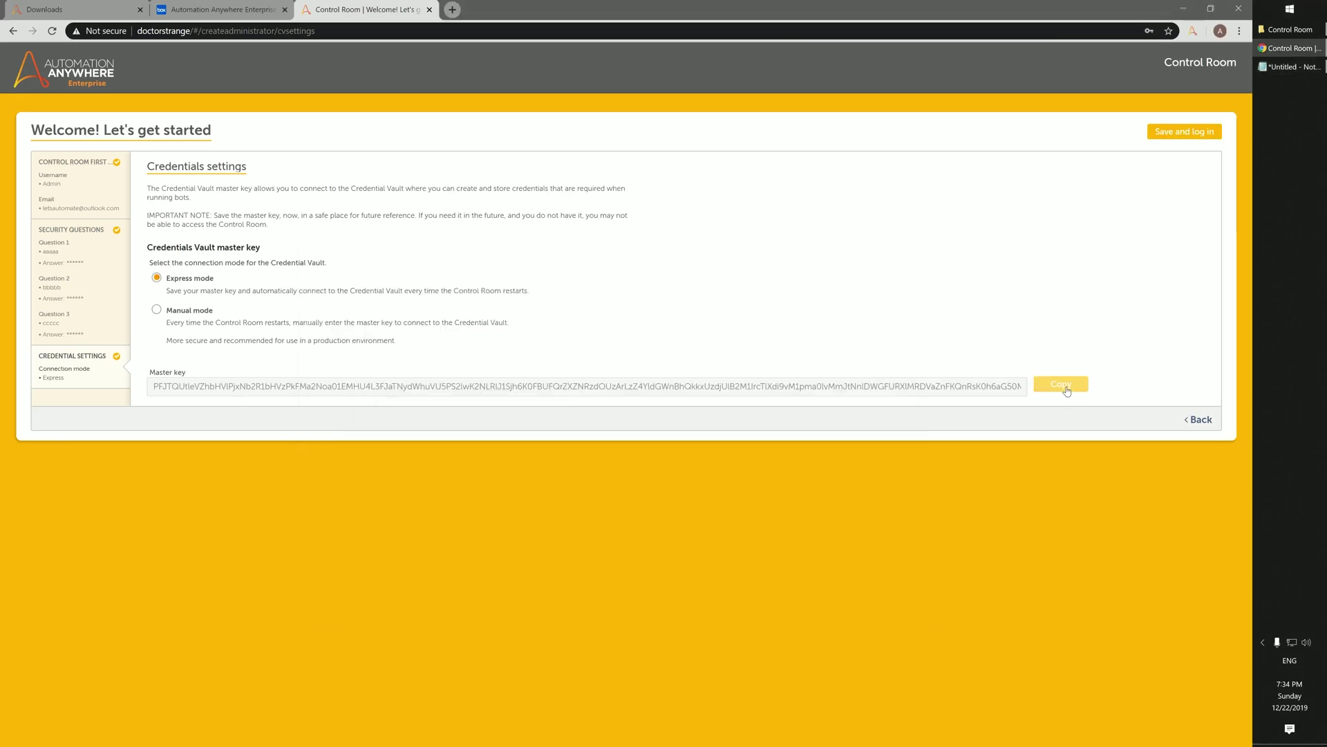
pyautogui.click(1200, 132)
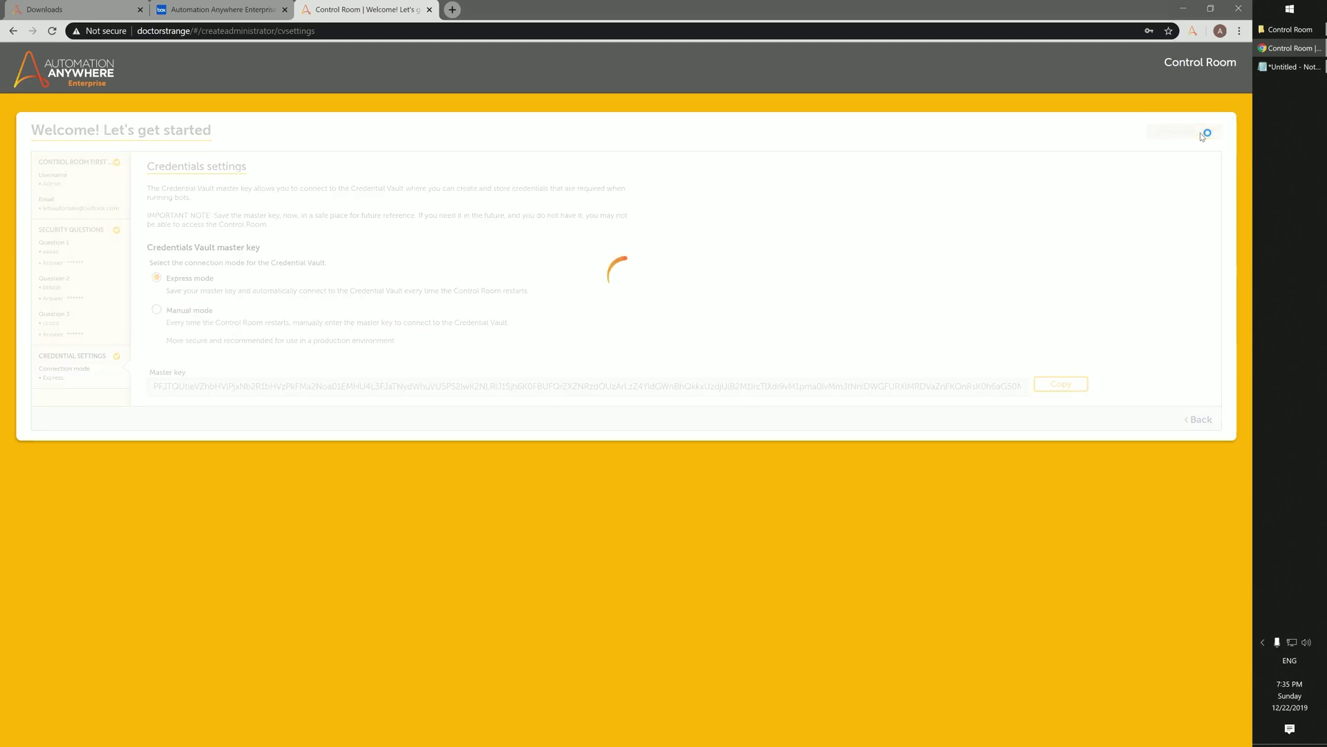